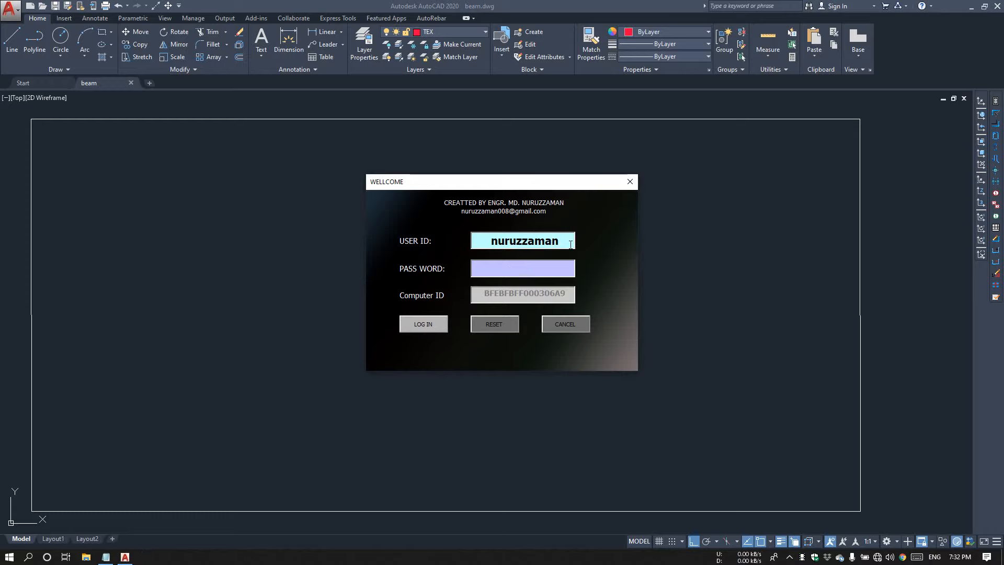
Enter the account password in the welcome form and log in to the beam workbook.
text(***********)
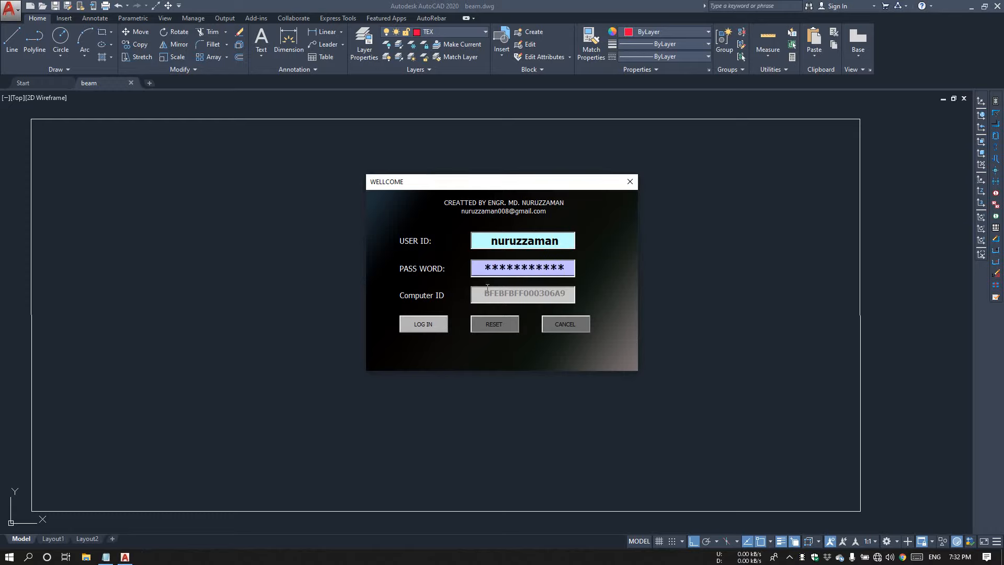
click(434, 329)
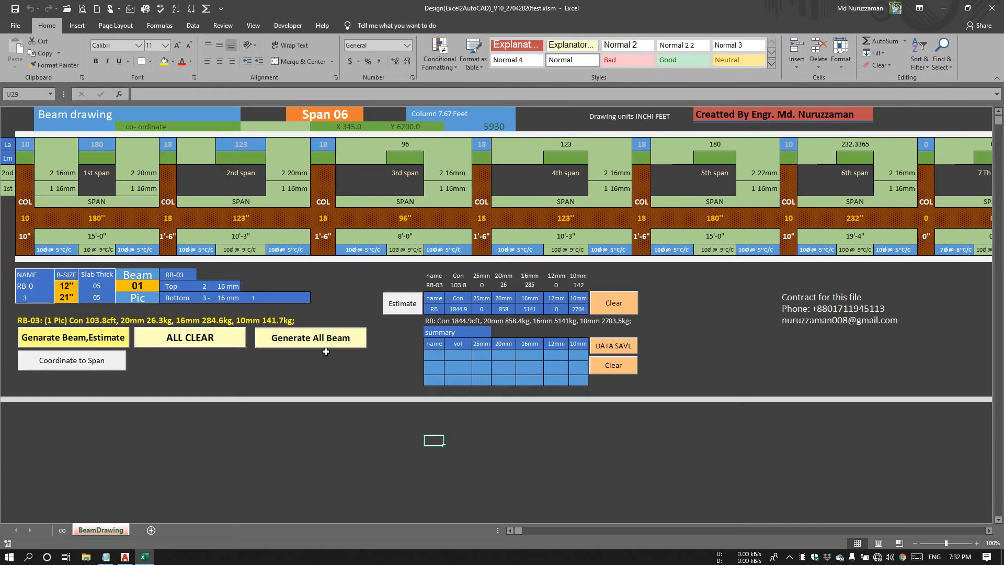
Generate all beams from the BeamDrawing sheet and paste the generated commands at the command line of AutoCAD's text window.
click(302, 344)
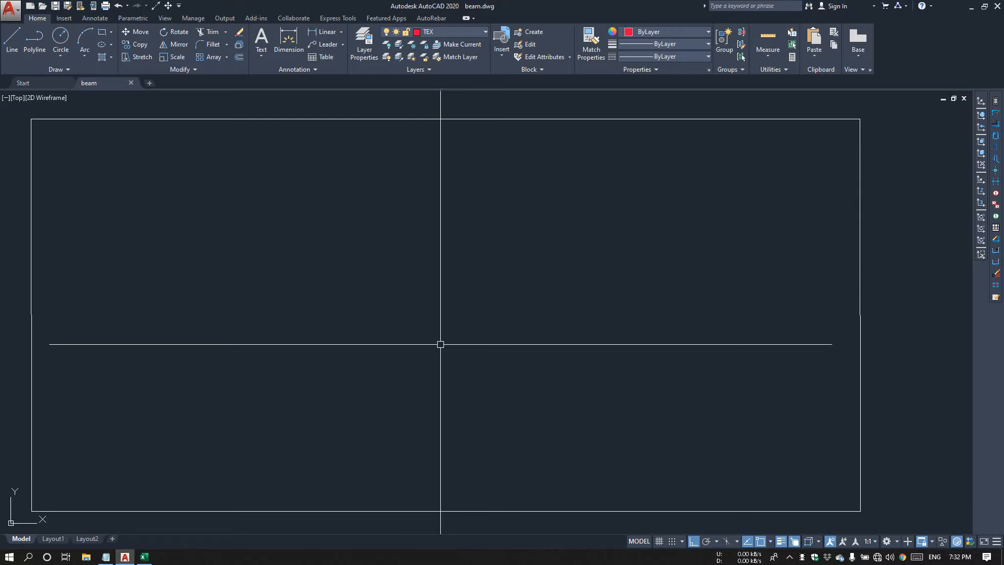
key(F2)
right_click(552, 523)
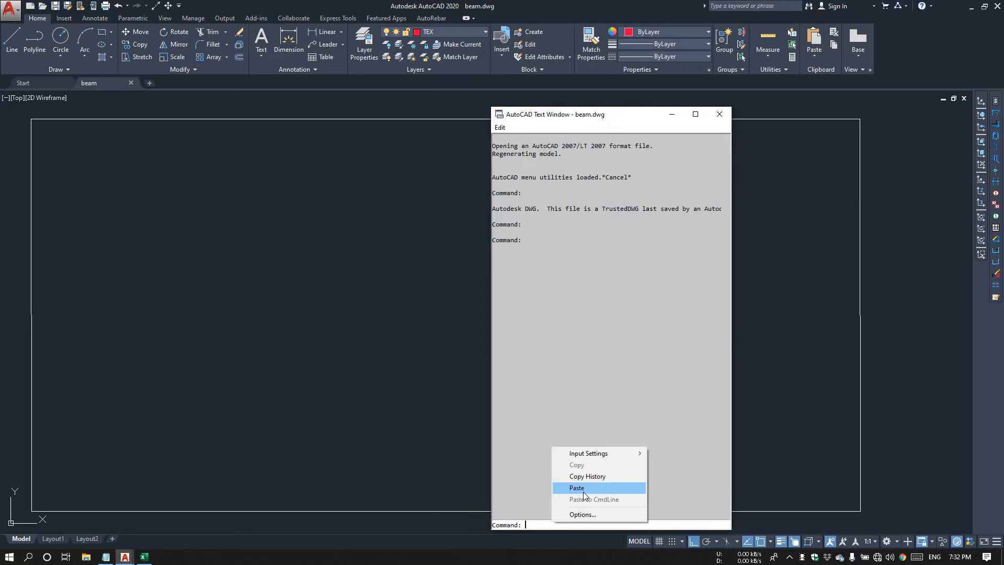
click(575, 487)
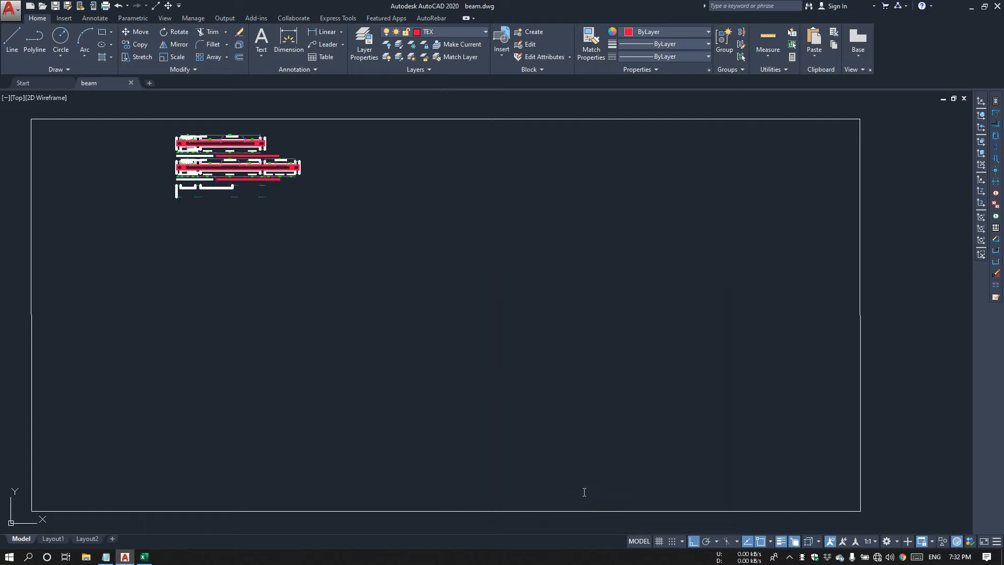
Switch to Excel, restore its window from full screen and enlarge it so the AutoCAD drawing stays visible beside it.
click(144, 557)
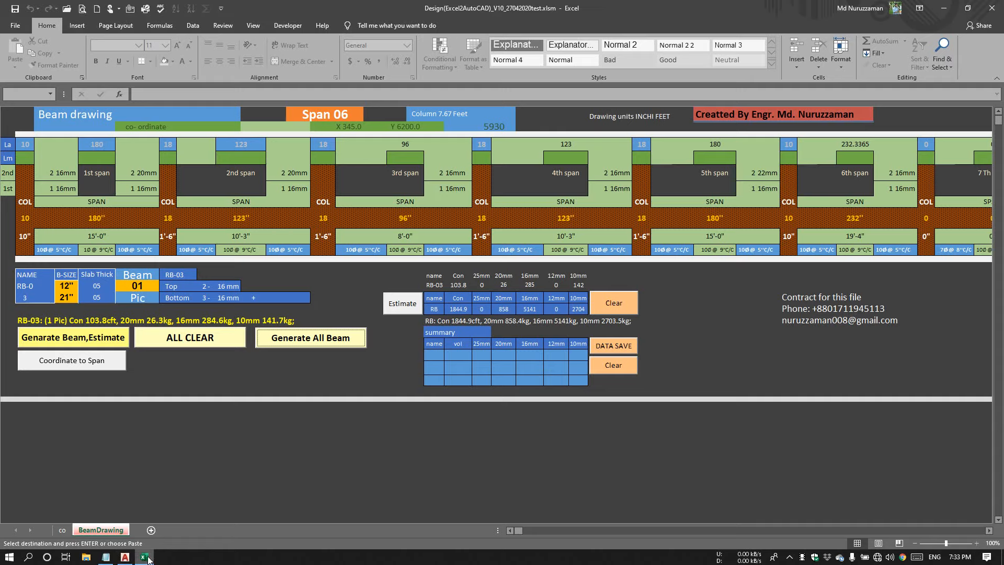
click(969, 9)
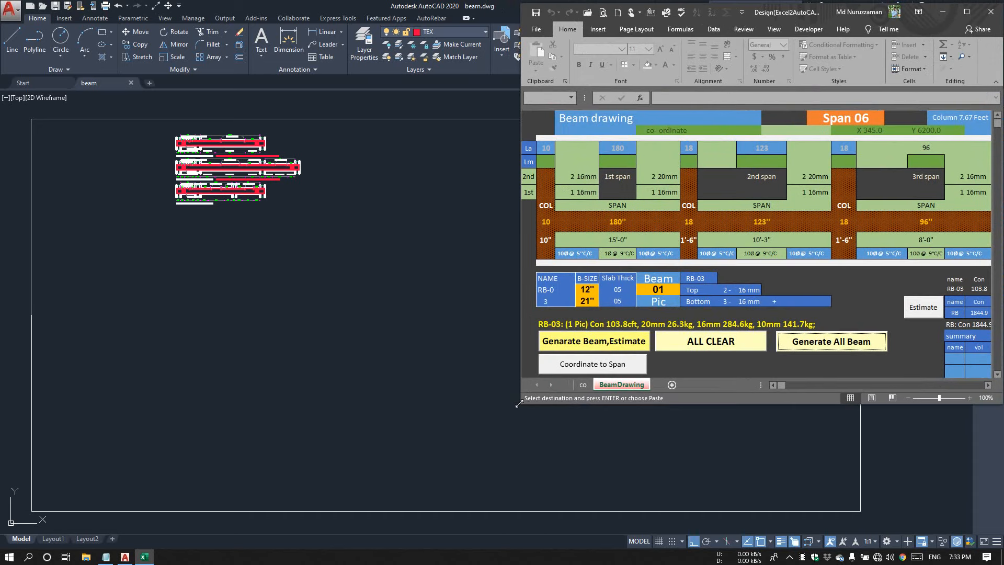
drag(526, 404, 388, 544)
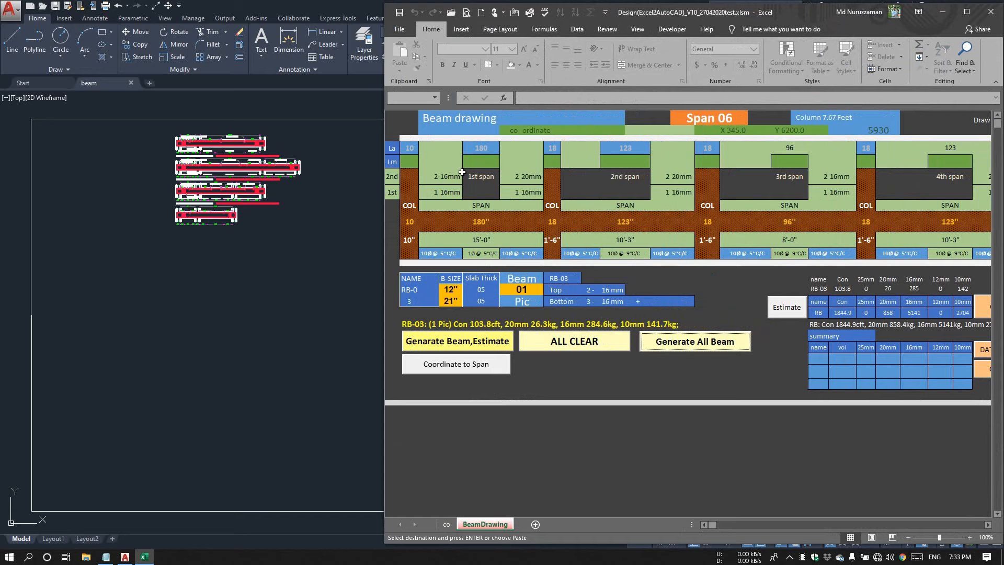
Enter a manual Lm width of 20 for the column between the 1st and 2nd spans, and clear that entry again.
click(406, 148)
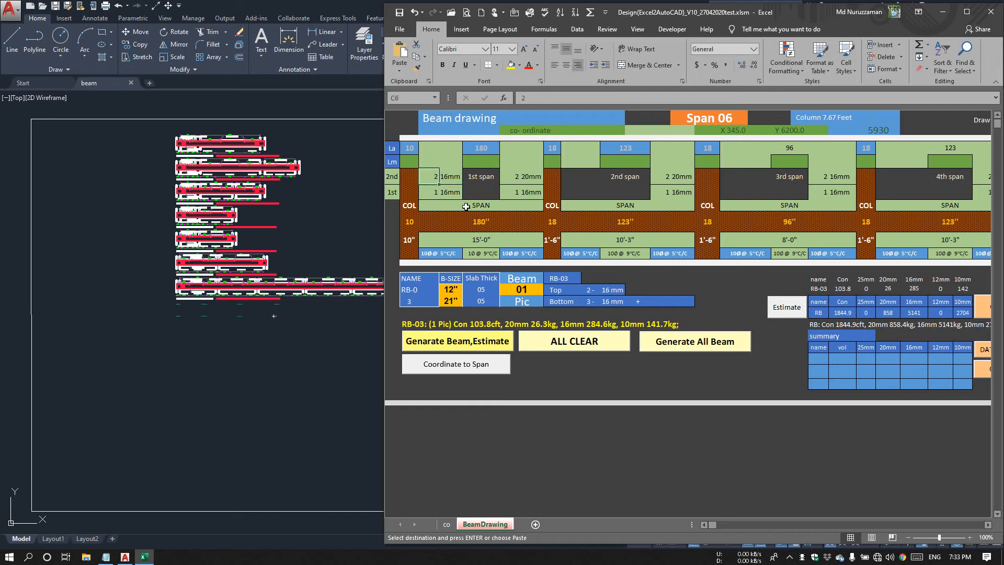
click(553, 150)
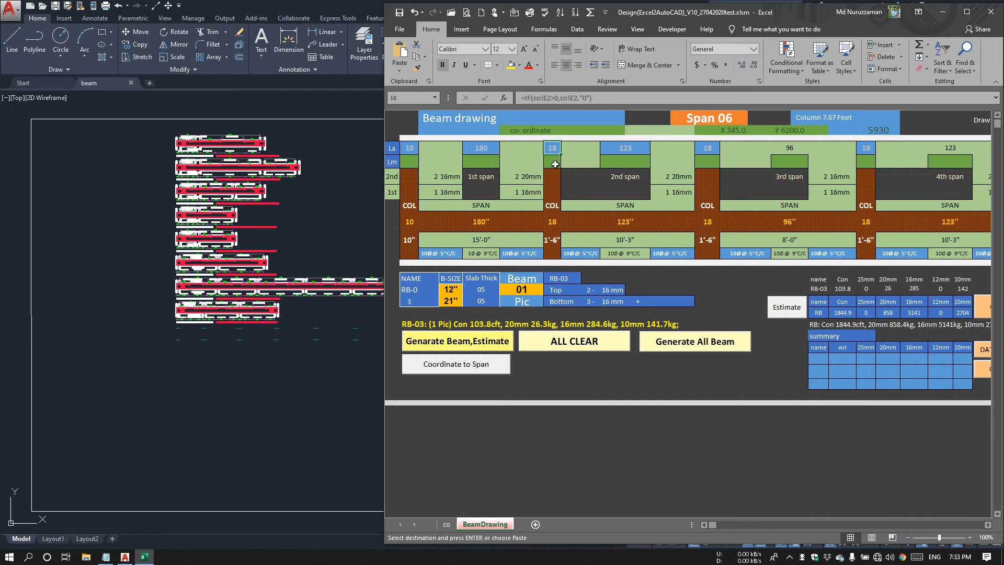
click(555, 165)
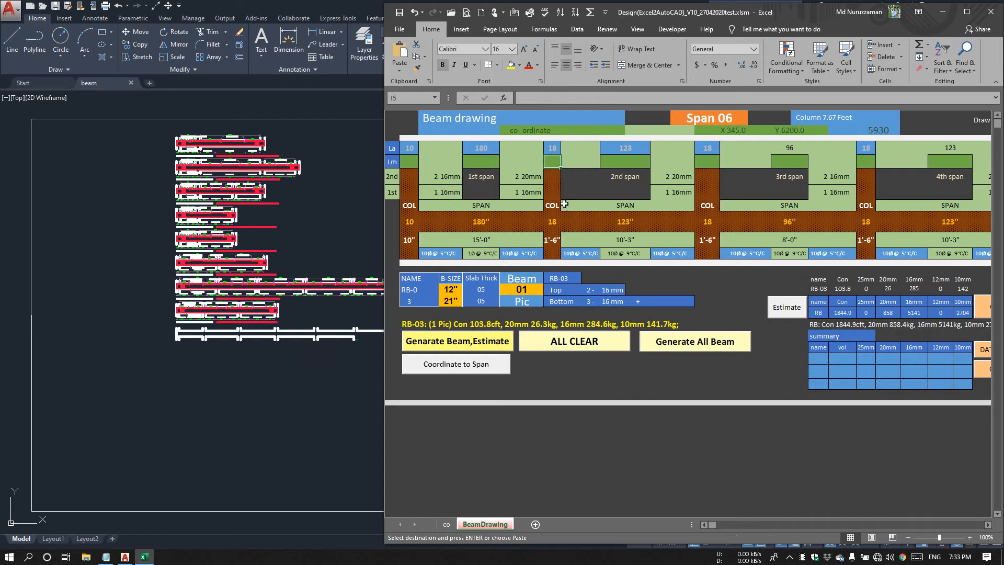
text(20)
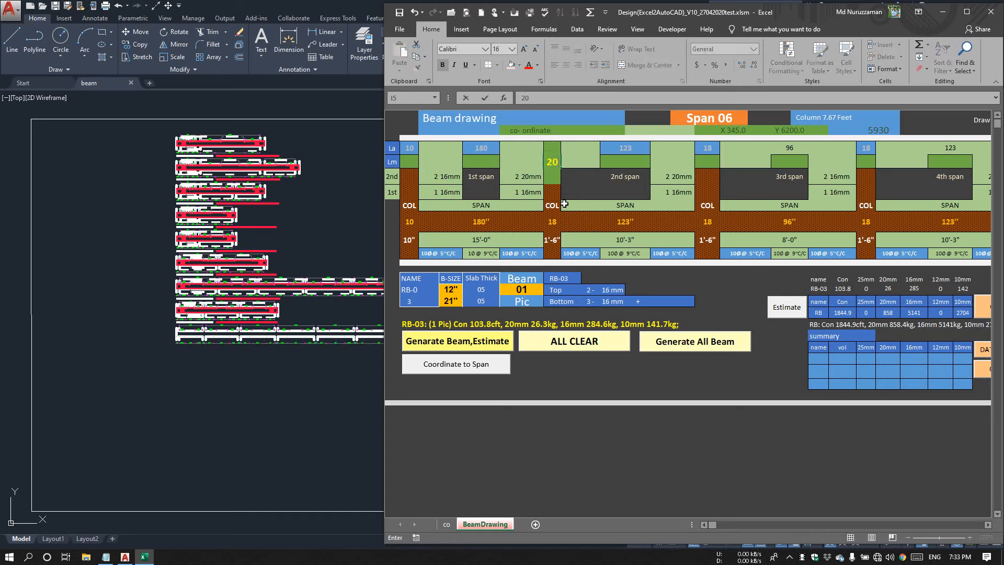
click(592, 244)
click(560, 166)
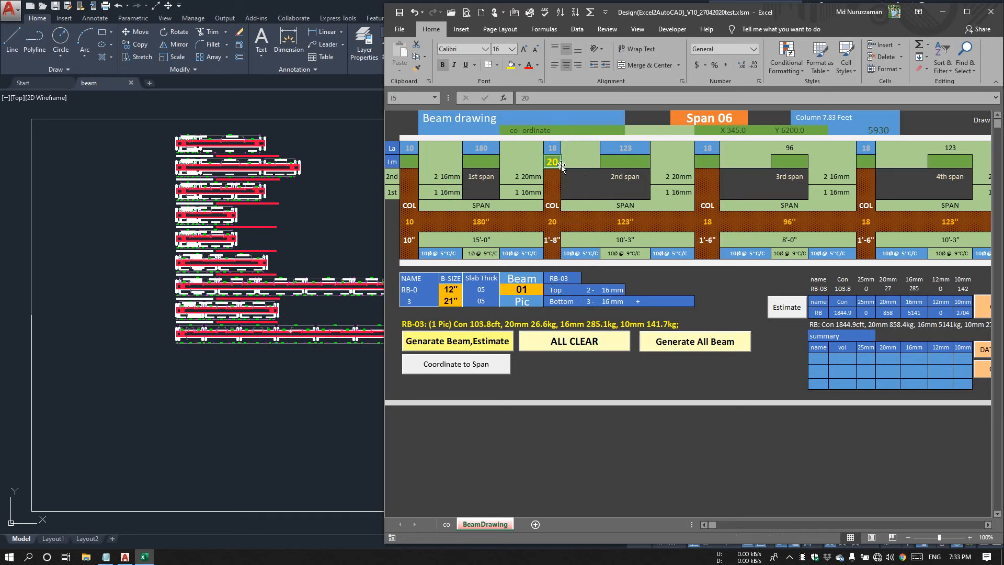
key(Delete)
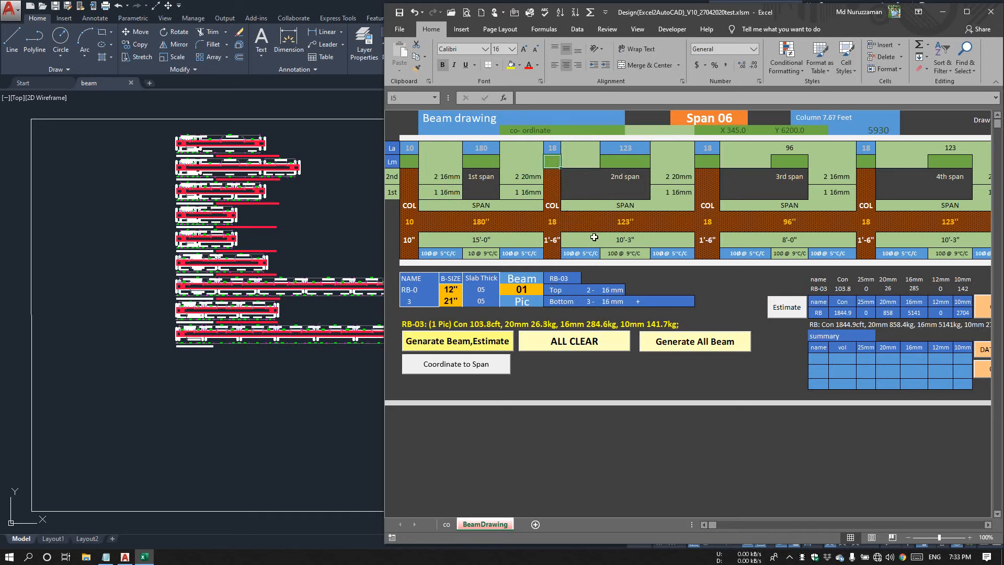
Widen the workbook window over the drawing to bring the full estimate and summary tables into view.
click(516, 179)
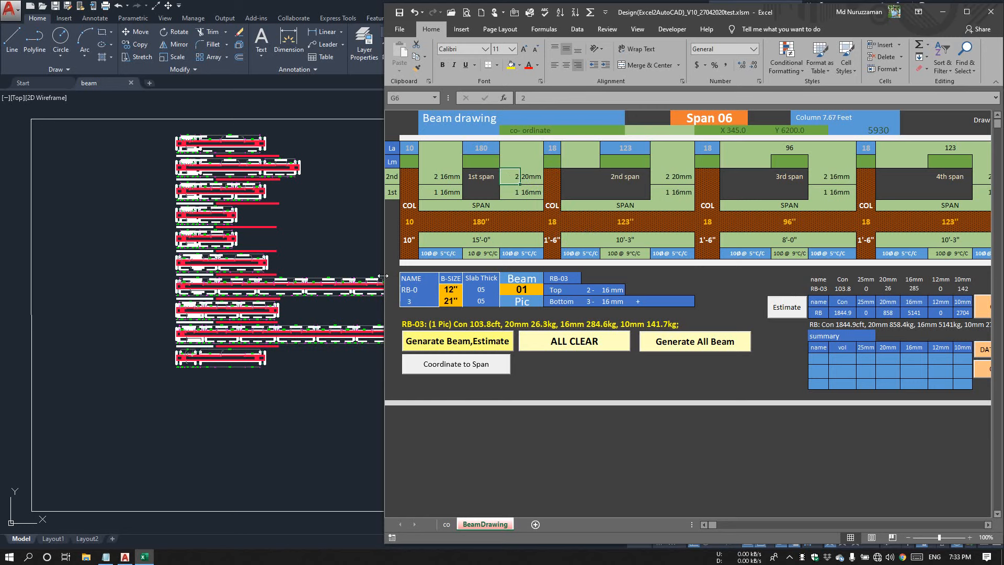
drag(384, 275, 259, 276)
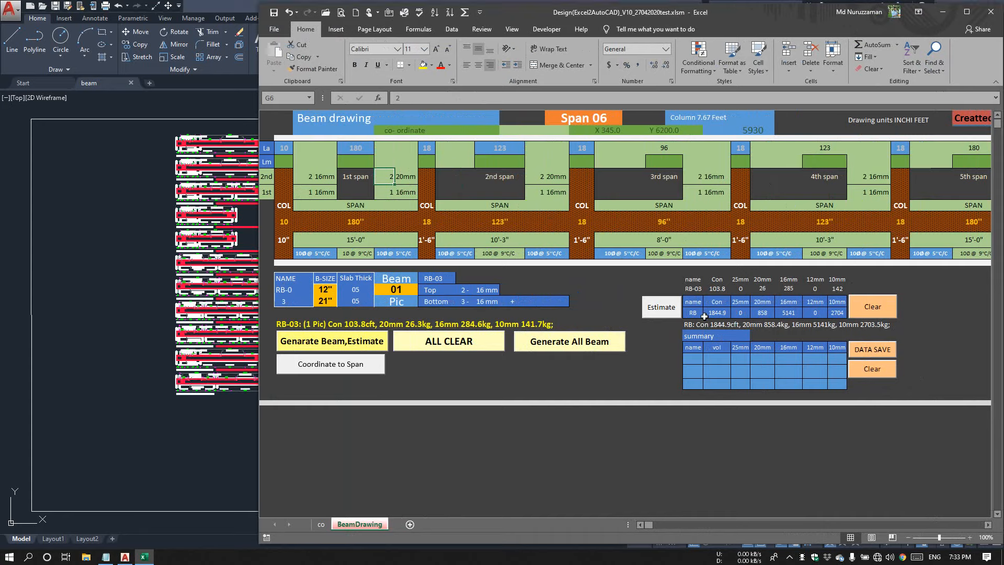
Save the RB estimate totals to the summary table and clear the running estimate.
drag(688, 314, 832, 313)
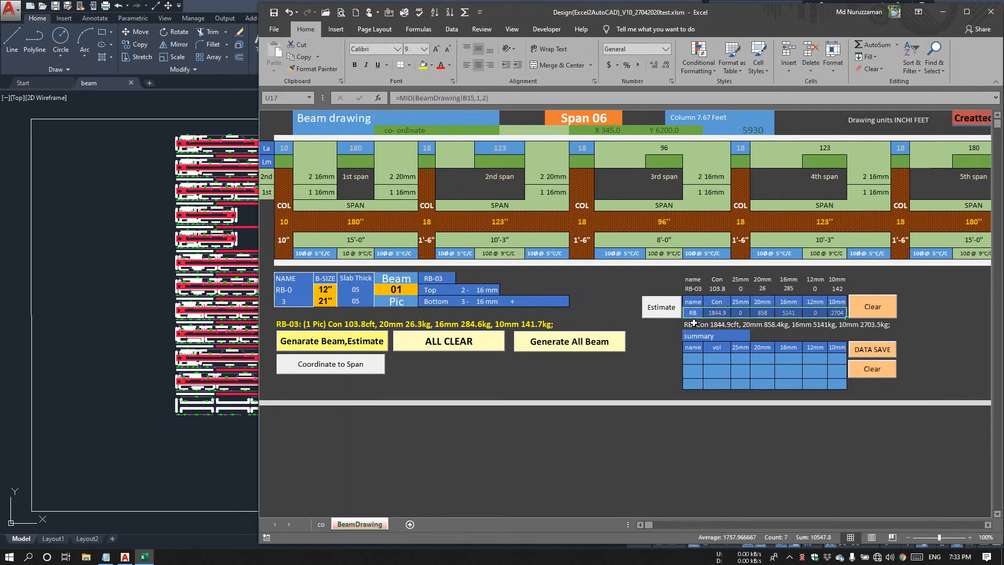
click(722, 313)
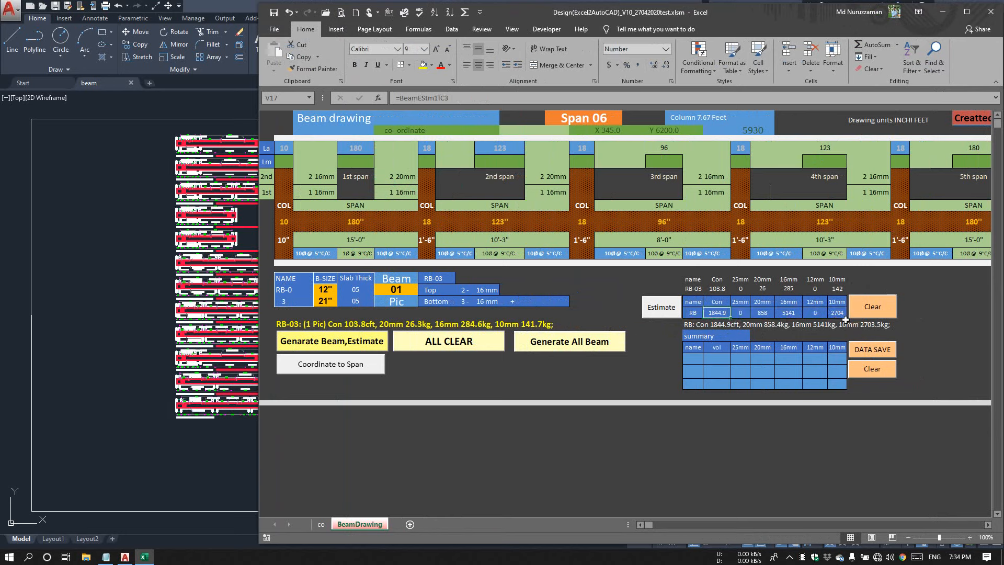
click(876, 355)
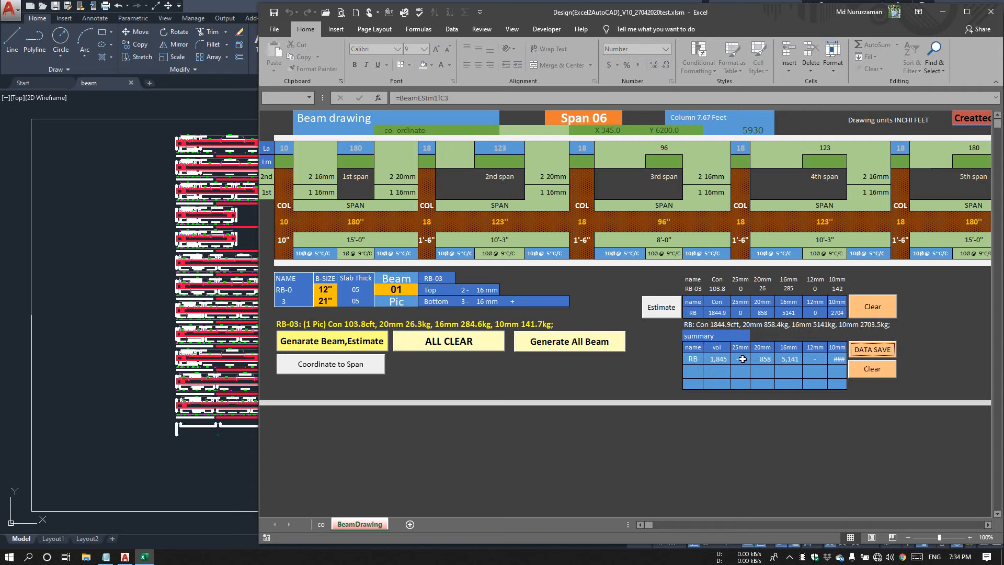
click(447, 349)
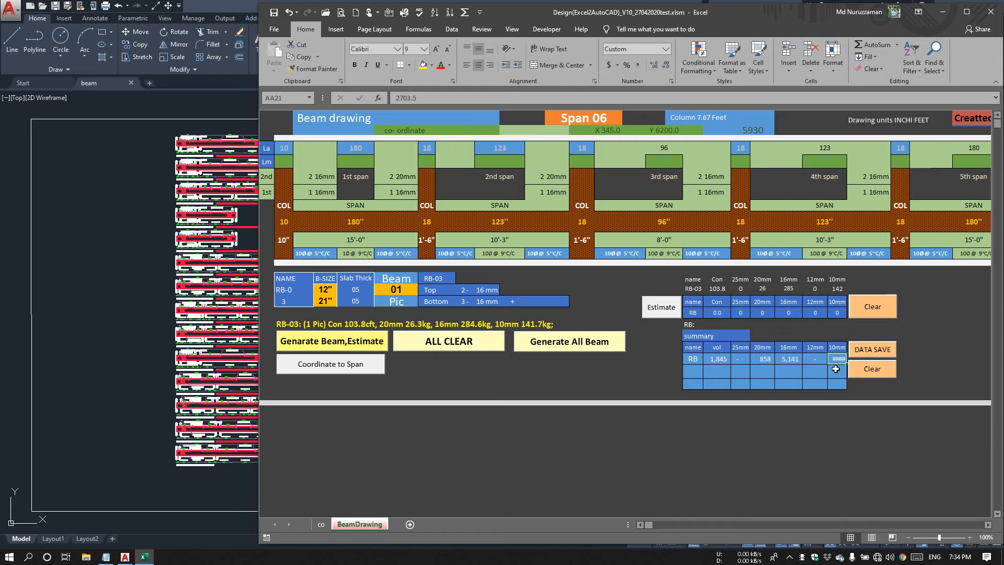
Set the RB summary's 10mm cell to font size 8 and, with headings displayed, widen column AA to fit the value.
click(424, 49)
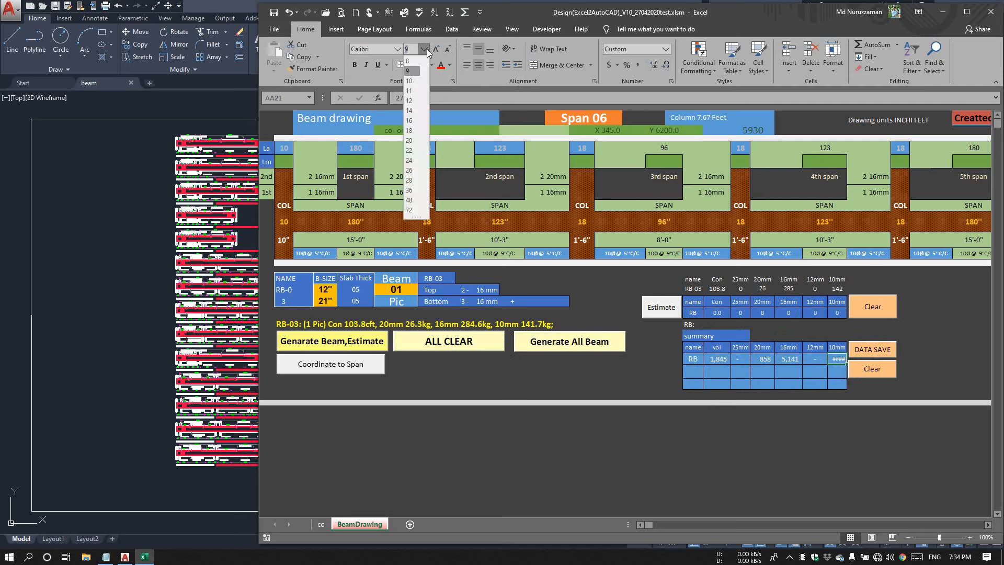
click(420, 61)
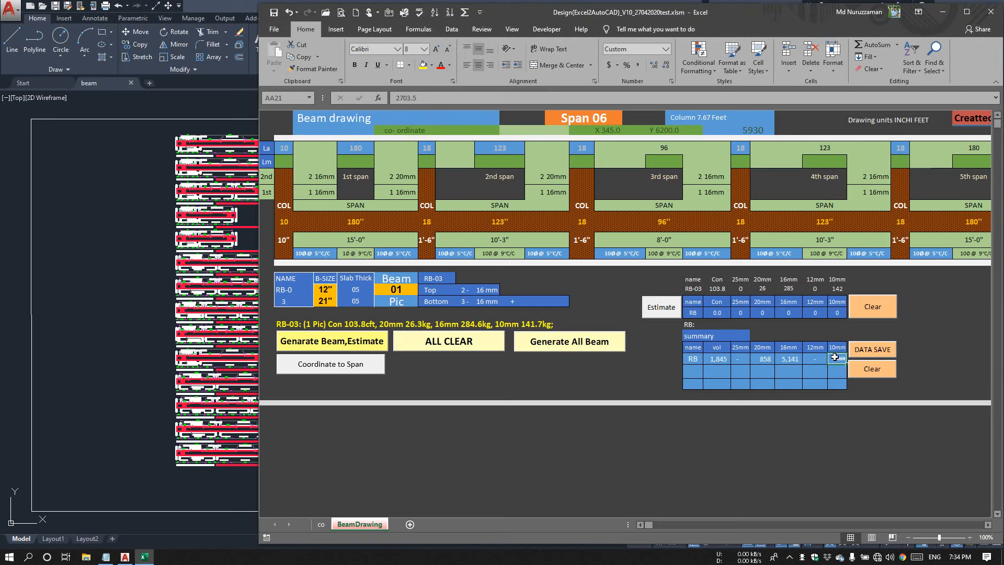
click(512, 29)
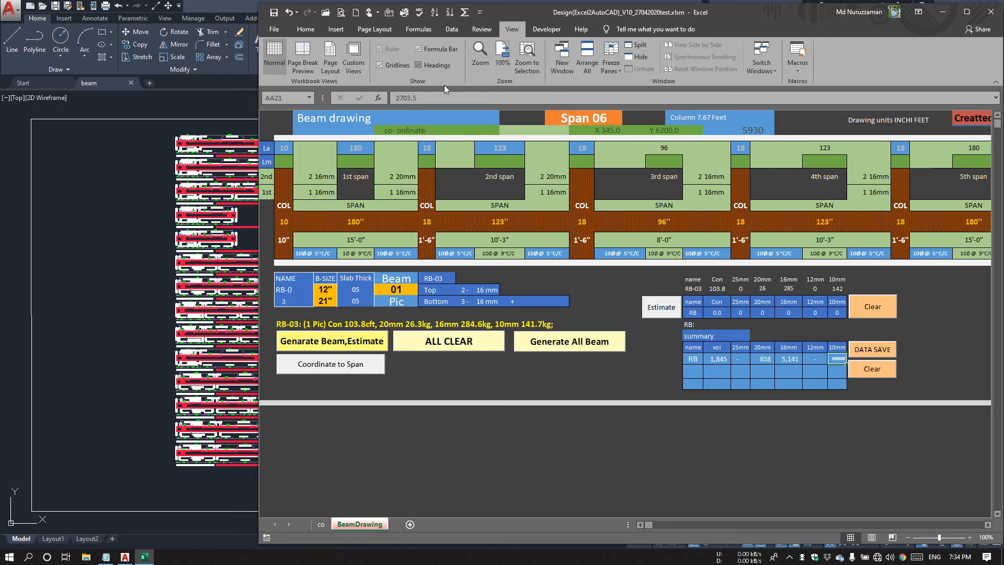
drag(861, 116, 865, 116)
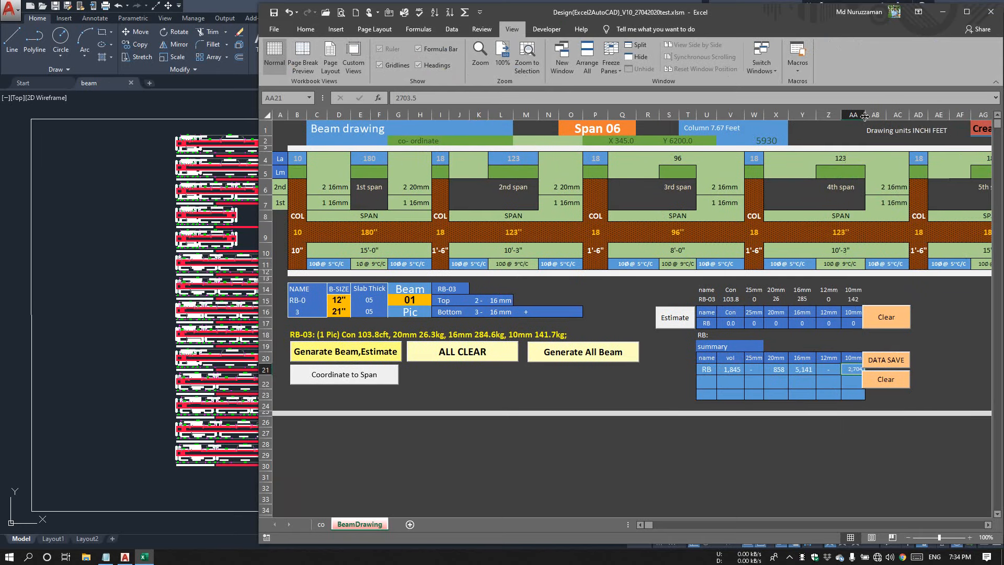
Hide the formula bar and the row and column headings, and collapse the ribbon.
click(431, 50)
click(424, 66)
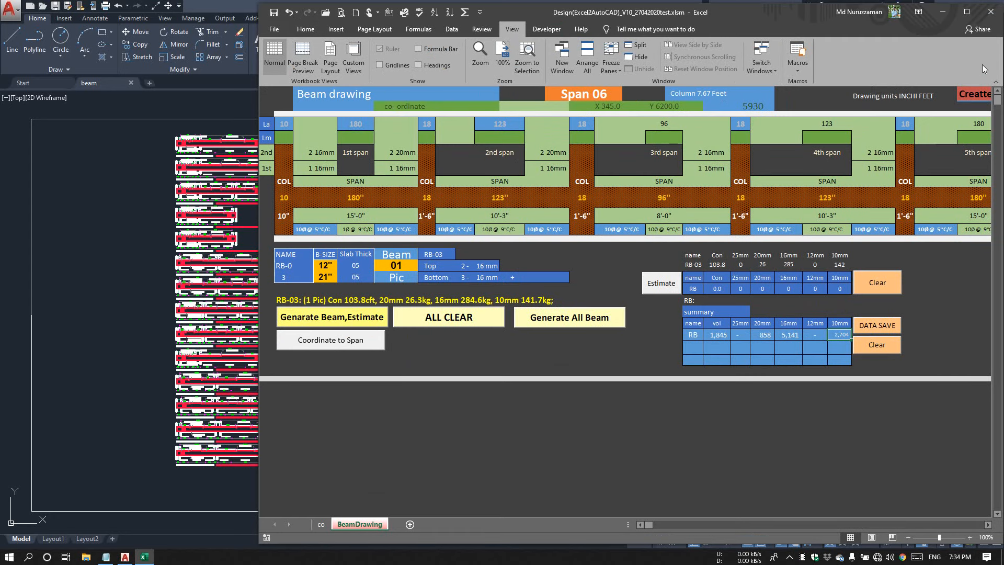
click(991, 81)
click(674, 393)
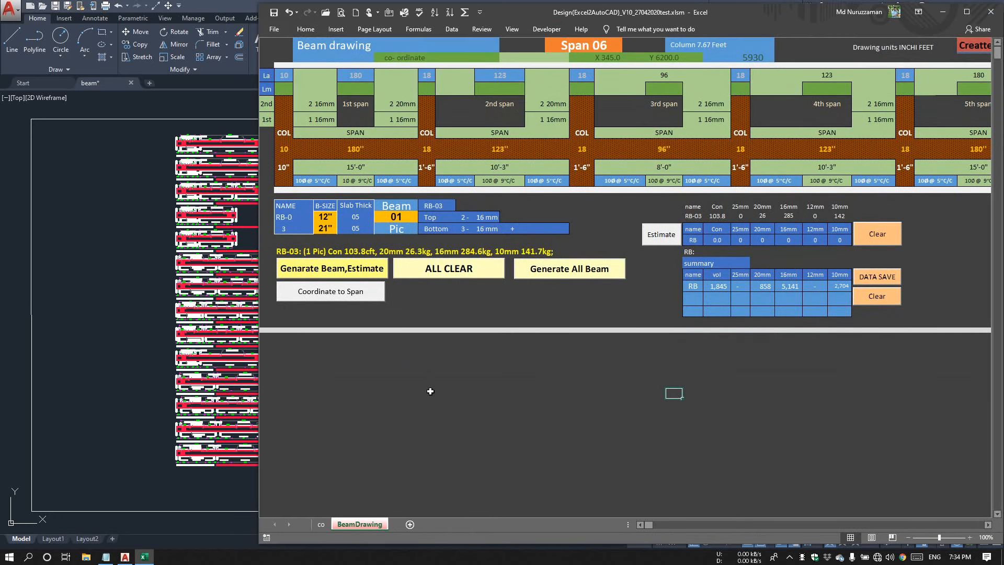
Switch to AutoCAD and examine the generated beam long sections with their reinforcement labels and quantity notes.
click(252, 335)
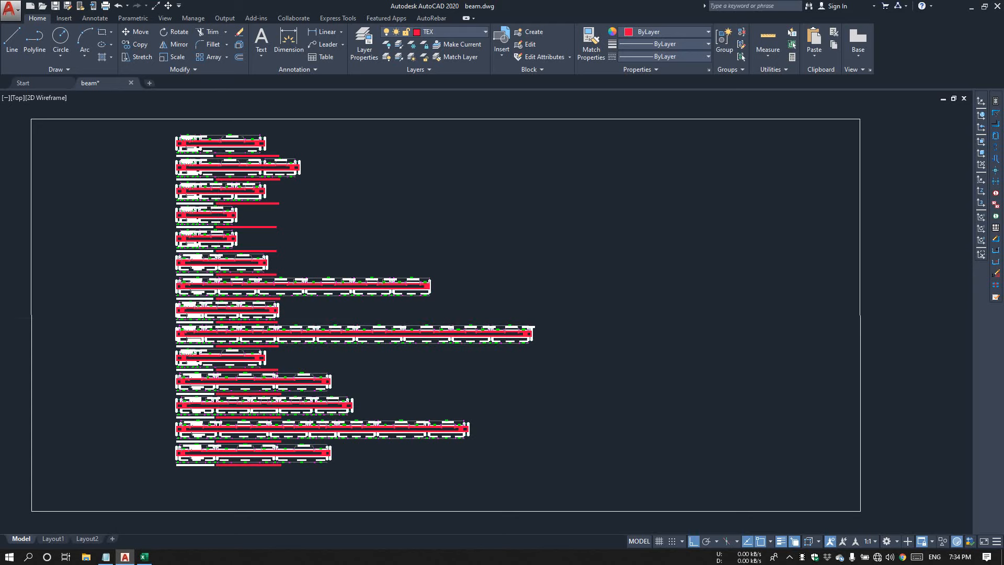
scroll(238, 286, down, 3)
scroll(238, 286, up, 5)
middle_drag(238, 286, 322, 411)
scroll(422, 224, down, 4)
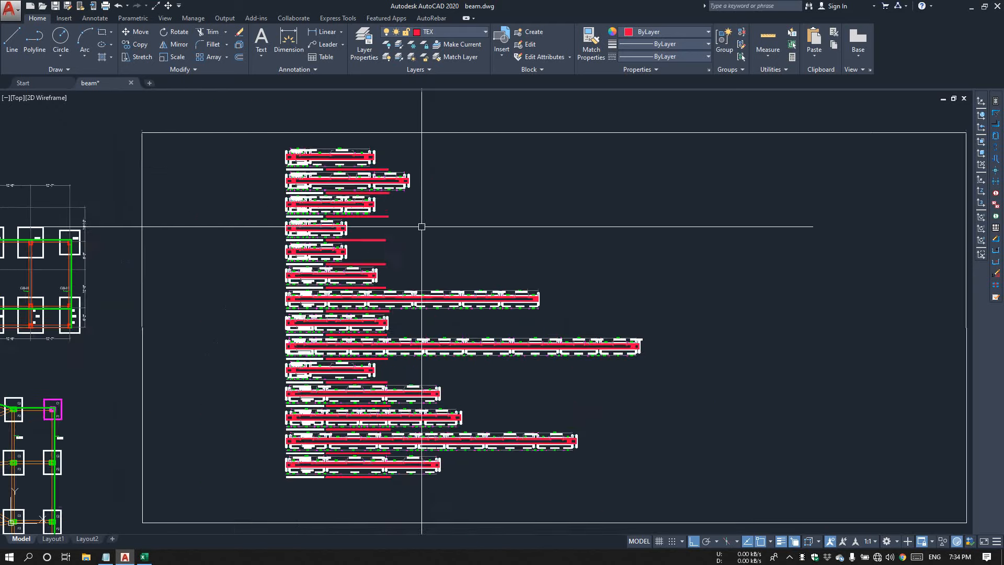
scroll(353, 220, up, 6)
scroll(383, 211, up, 5)
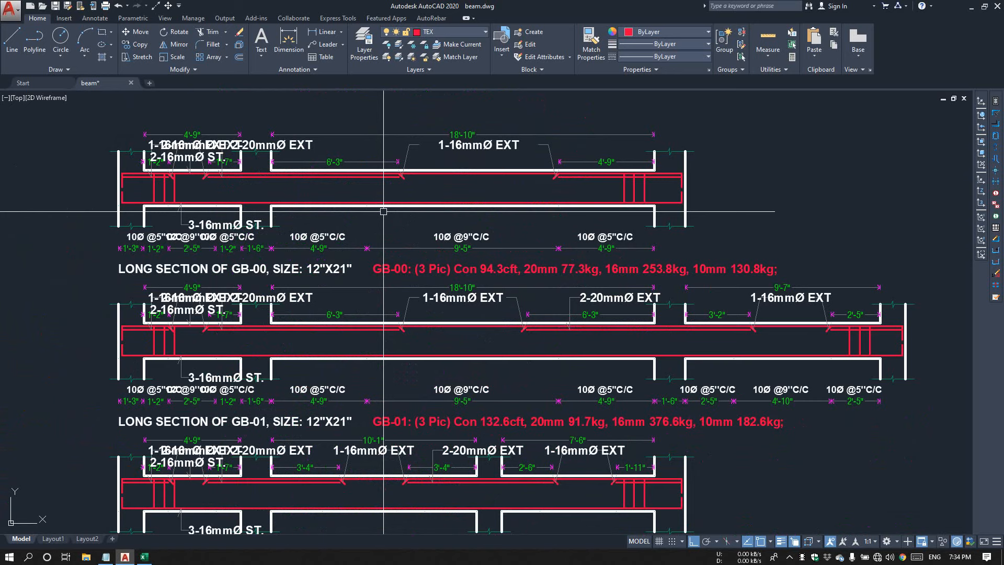
scroll(498, 178, down, 4)
scroll(488, 334, up, 2)
middle_drag(489, 345, 450, 197)
scroll(448, 197, down, 4)
middle_drag(471, 362, 441, 198)
scroll(445, 356, down, 2)
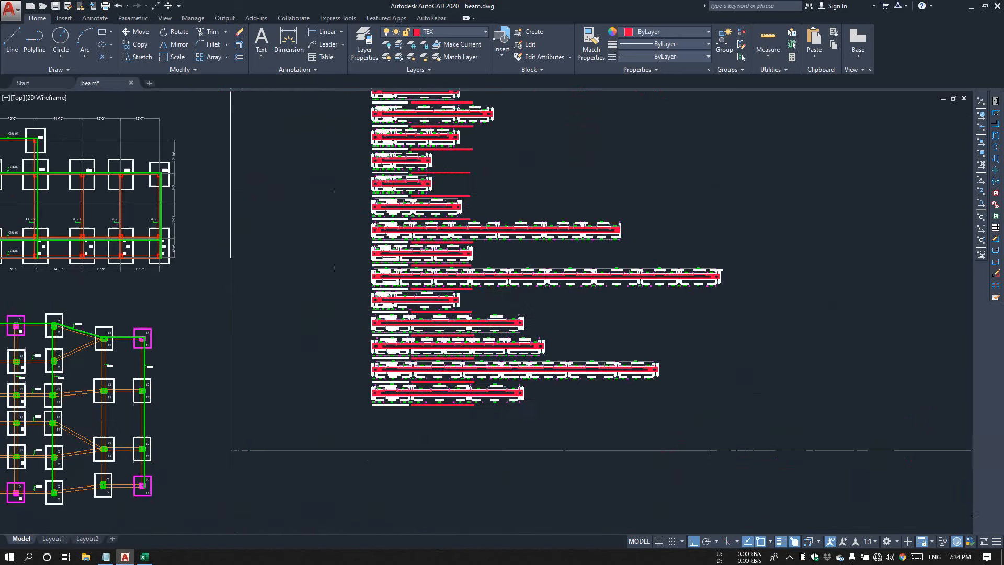
Examine the two grade beam and footing layout plans beside the generated long sections.
scroll(444, 352, down, 2)
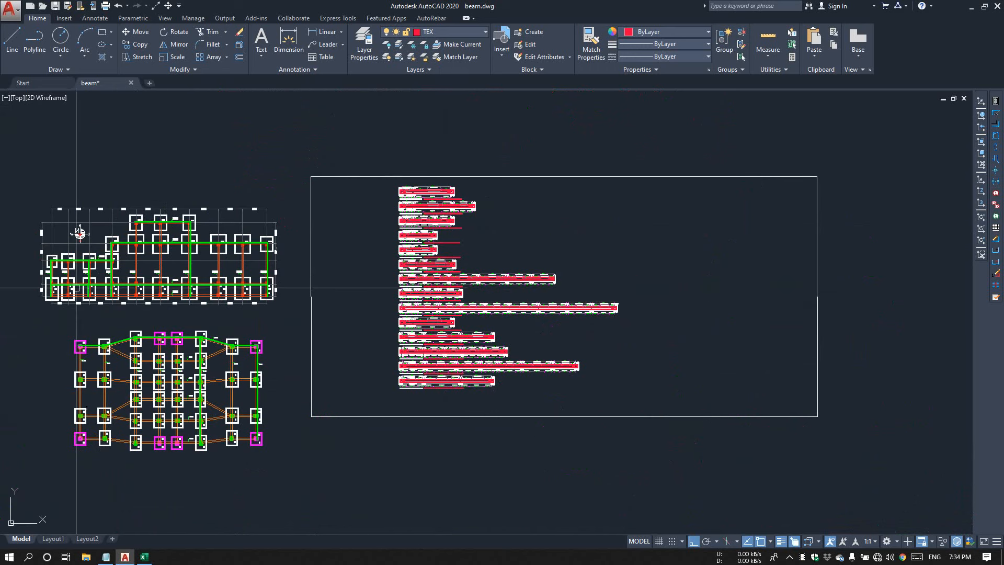
scroll(140, 285, up, 3)
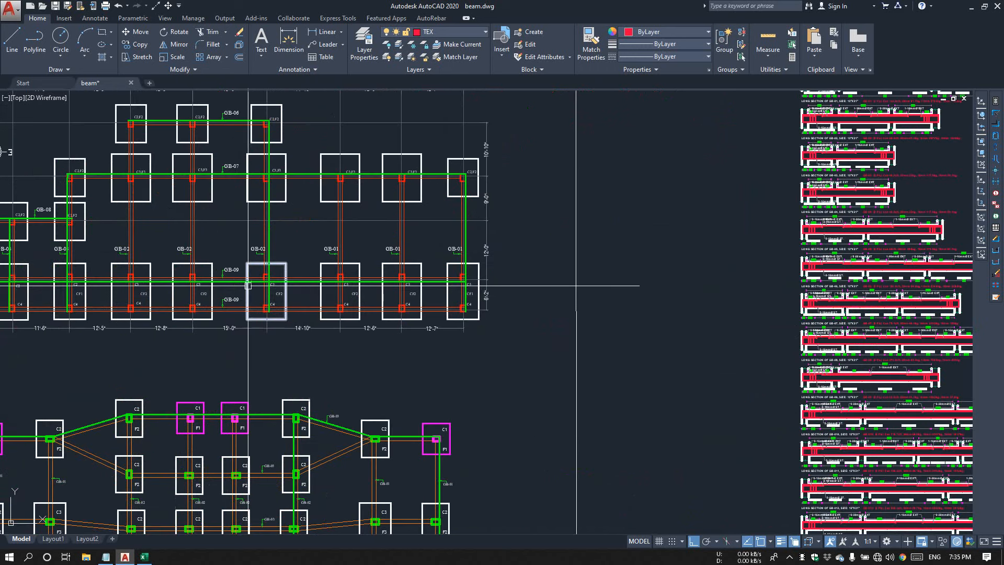
mouse_move(340, 289)
middle_down()
mouse_move(420, 312)
mouse_move(385, 332)
mouse_move(357, 139)
middle_up()
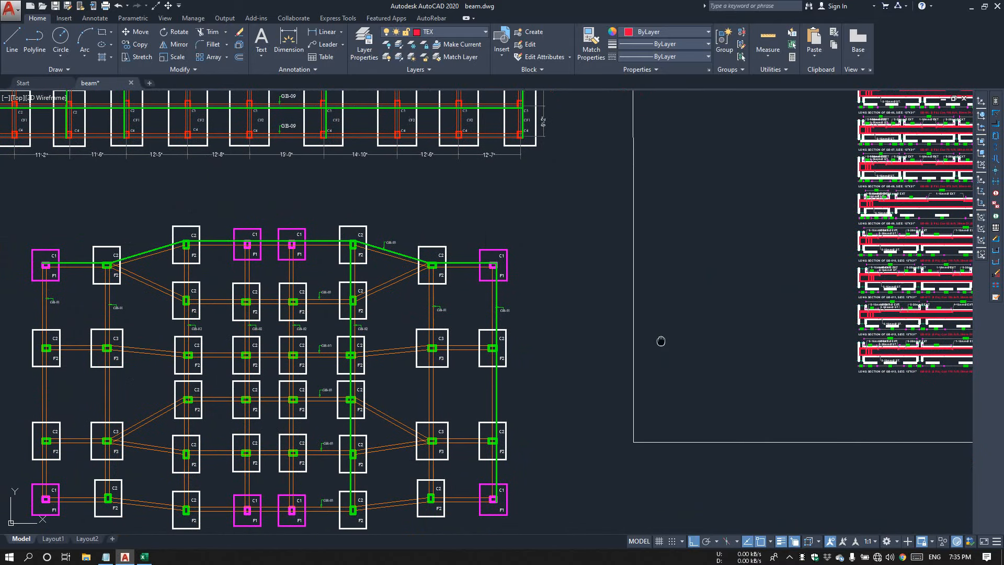
Erase all the generated beam long sections inside the rectangular frame beside the layout plans.
middle_drag(652, 348, 209, 373)
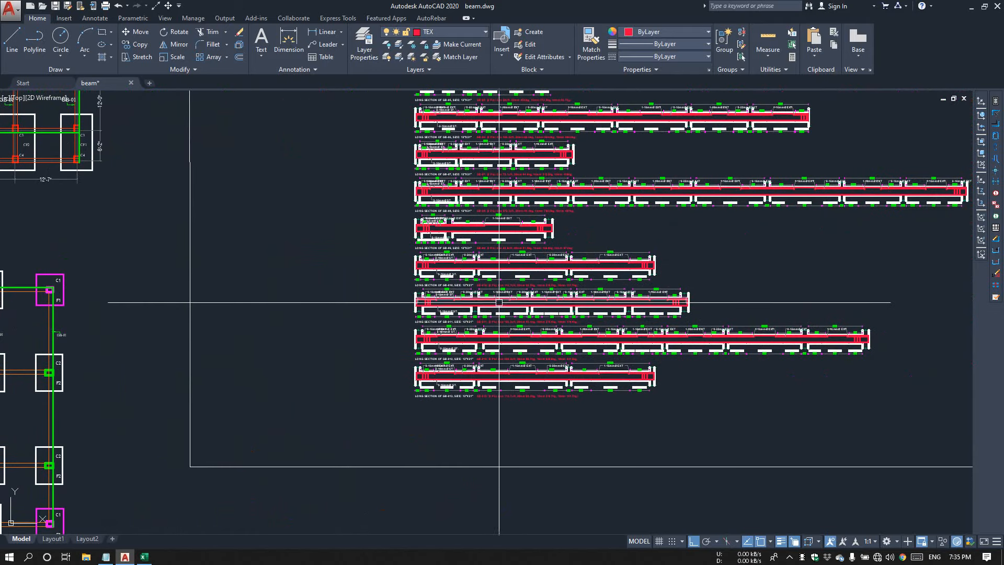
scroll(499, 302, down, 5)
click(399, 115)
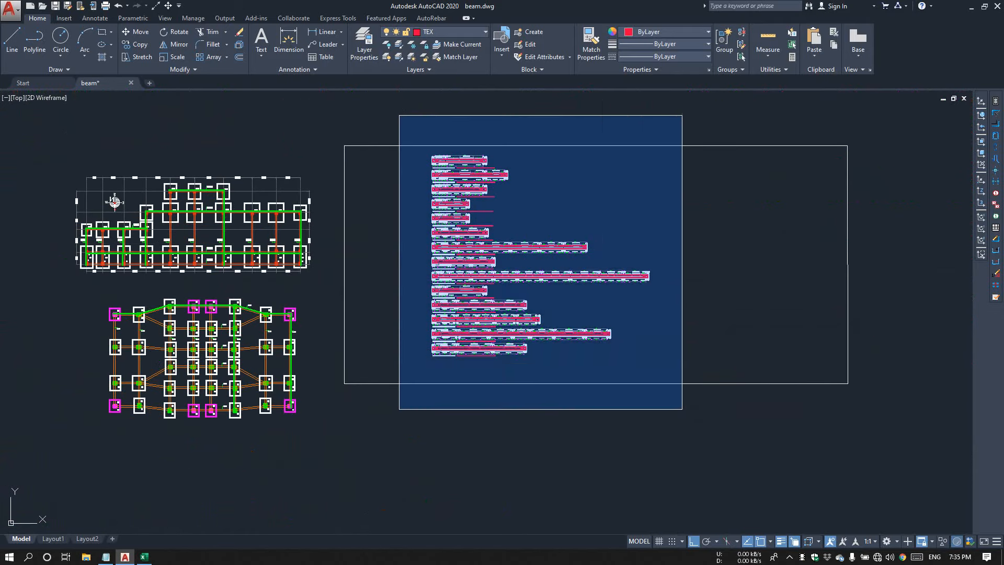
click(682, 409)
key(Delete)
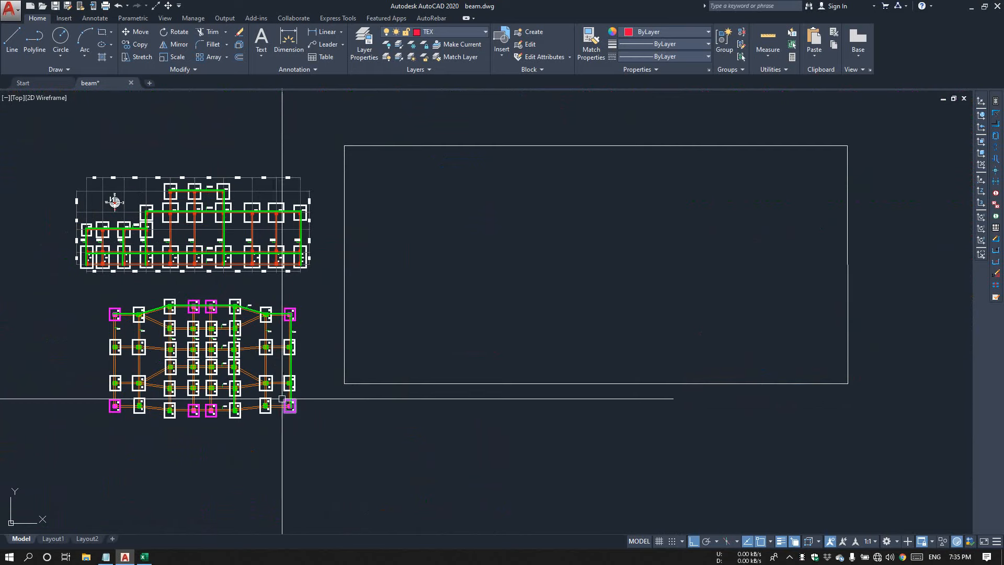
Delete the green polyline along the rightmost GB-01 beam of the lower footing plan.
scroll(281, 399, up, 2)
scroll(314, 397, up, 3)
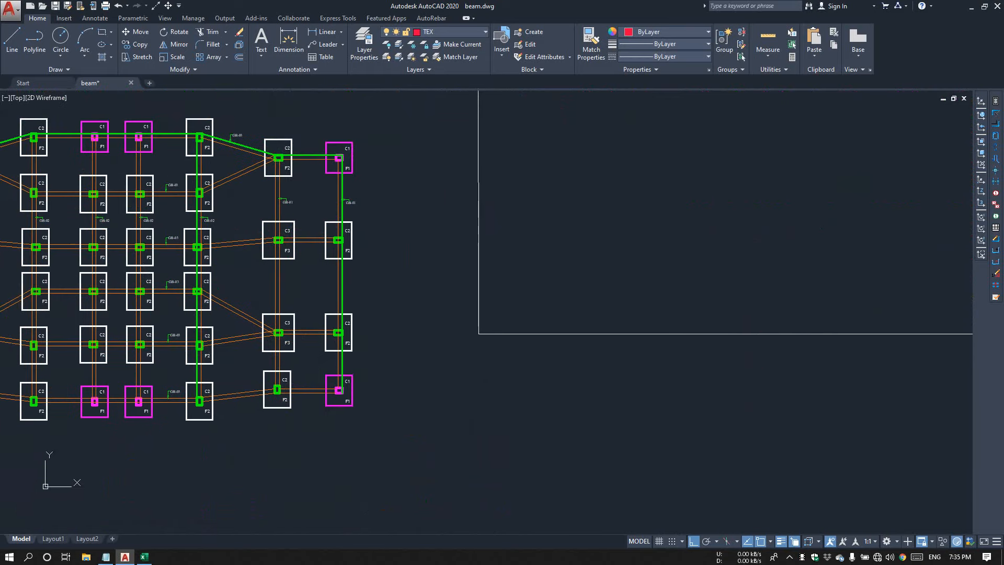
scroll(346, 324, up, 2)
click(341, 276)
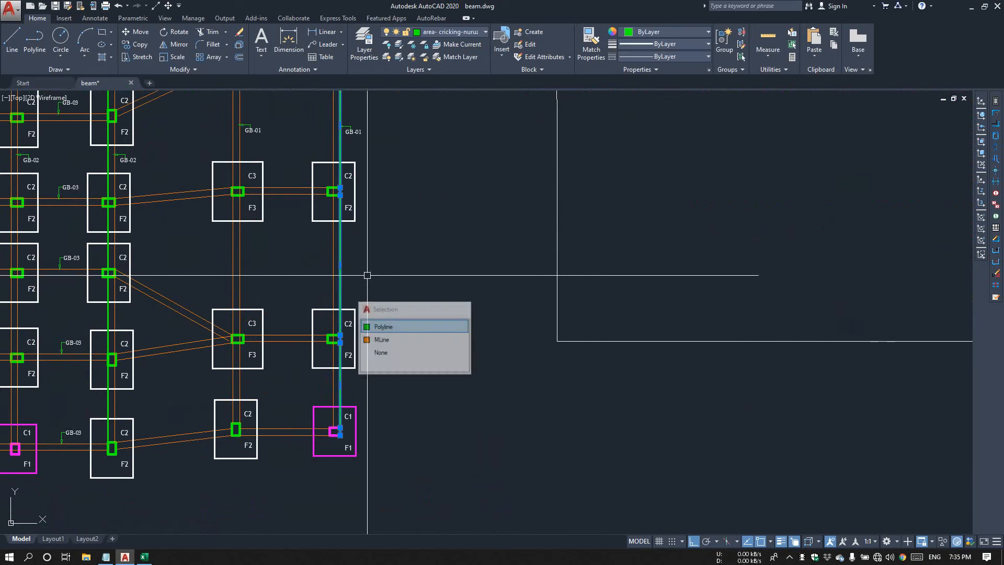
key(Escape)
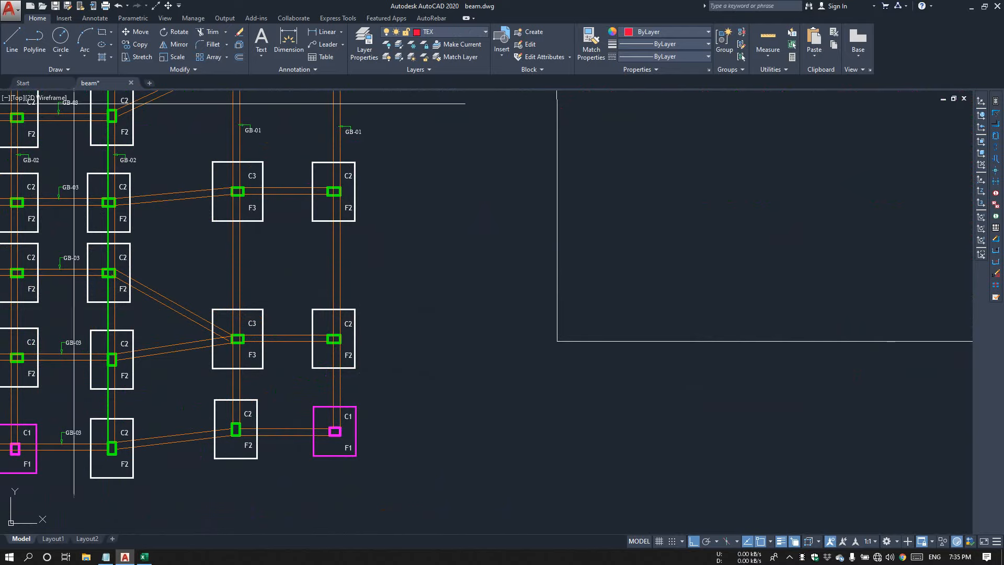
Draw a polyline about 582 units long up the rightmost GB-01 beam's outer edge, with vertices at every column face from bottom to top.
text(pl)
key(Return)
scroll(338, 436, up, 4)
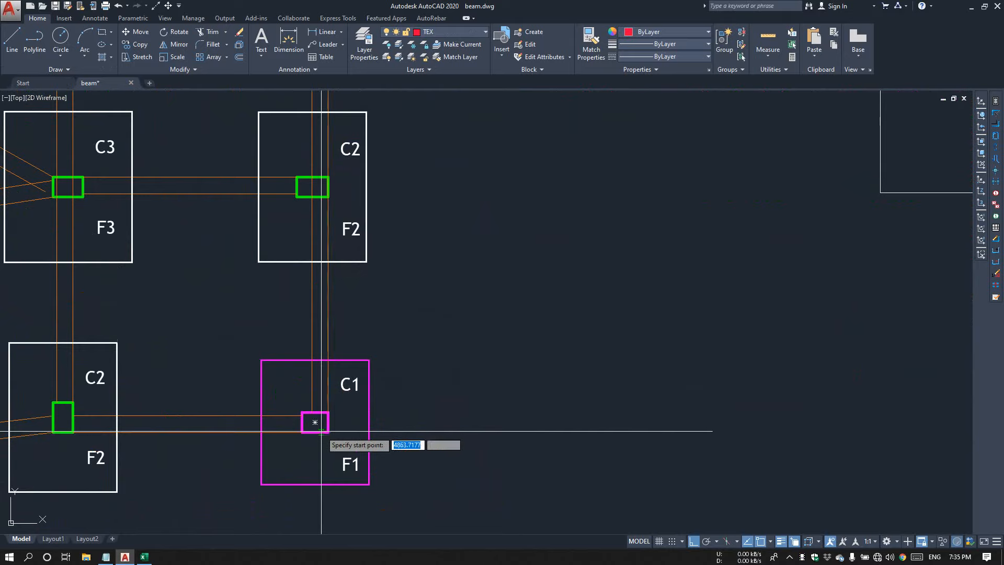
click(327, 431)
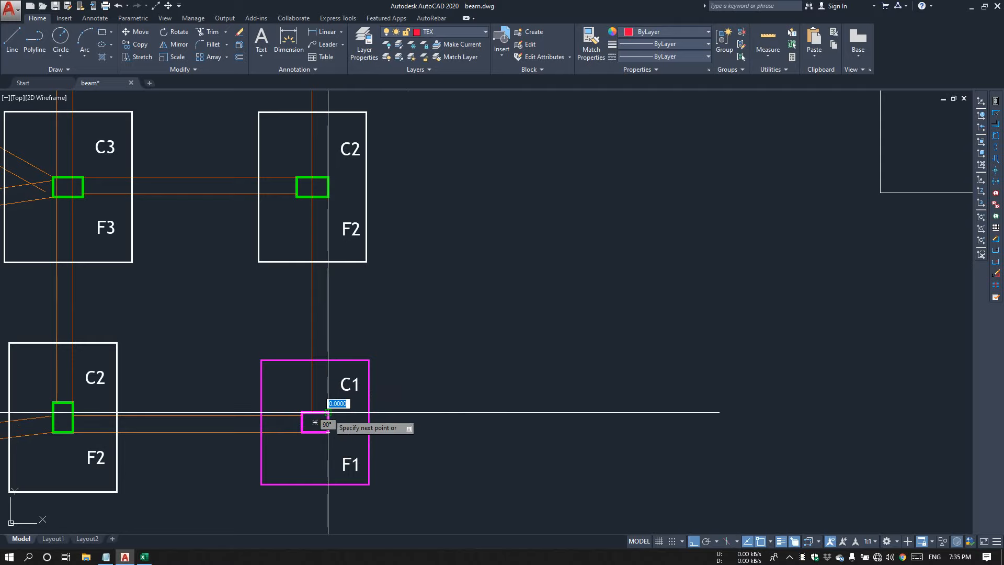
click(328, 176)
middle_drag(332, 136, 308, 446)
middle_drag(299, 153, 299, 325)
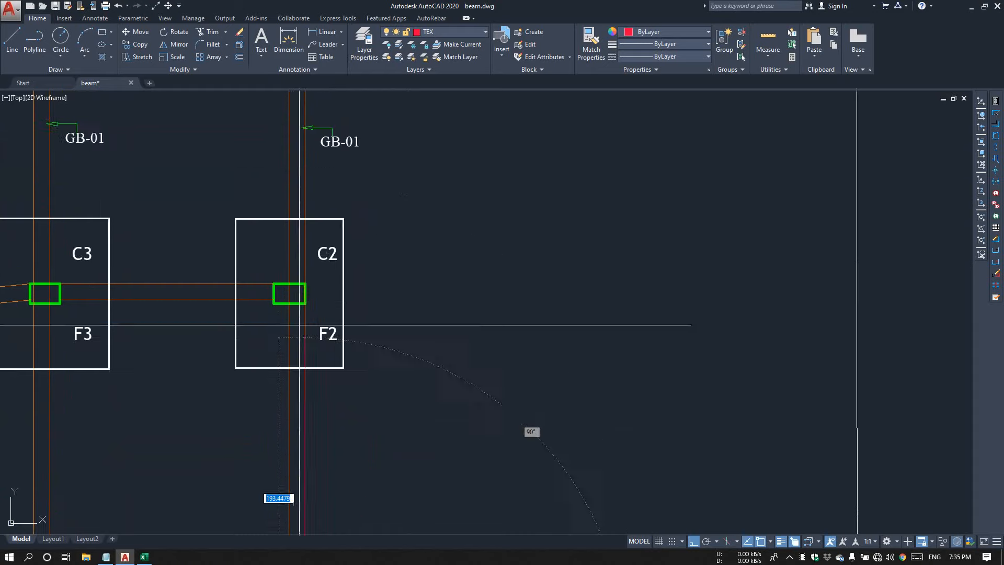
click(289, 293)
middle_drag(325, 190, 308, 366)
middle_drag(291, 197, 287, 280)
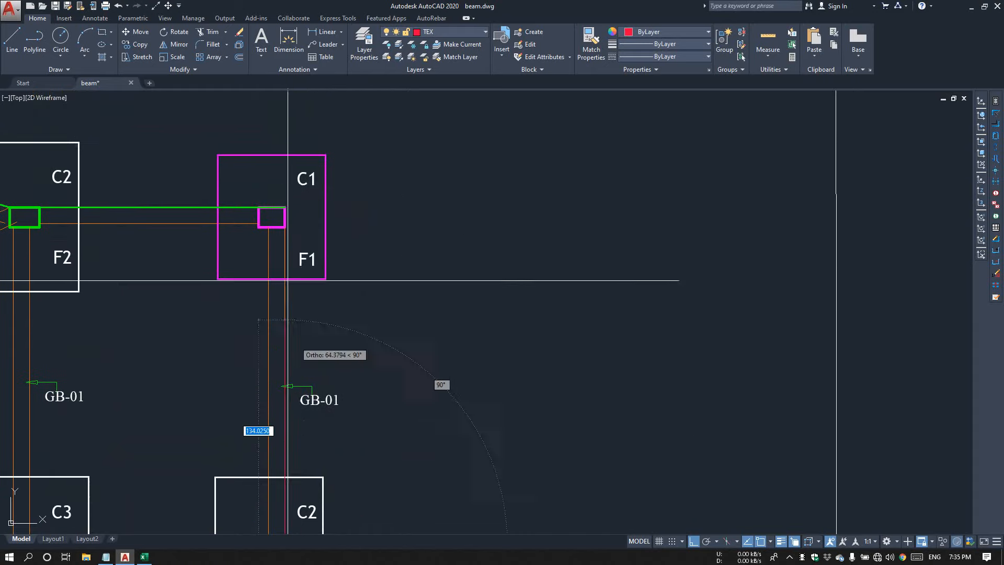
click(287, 209)
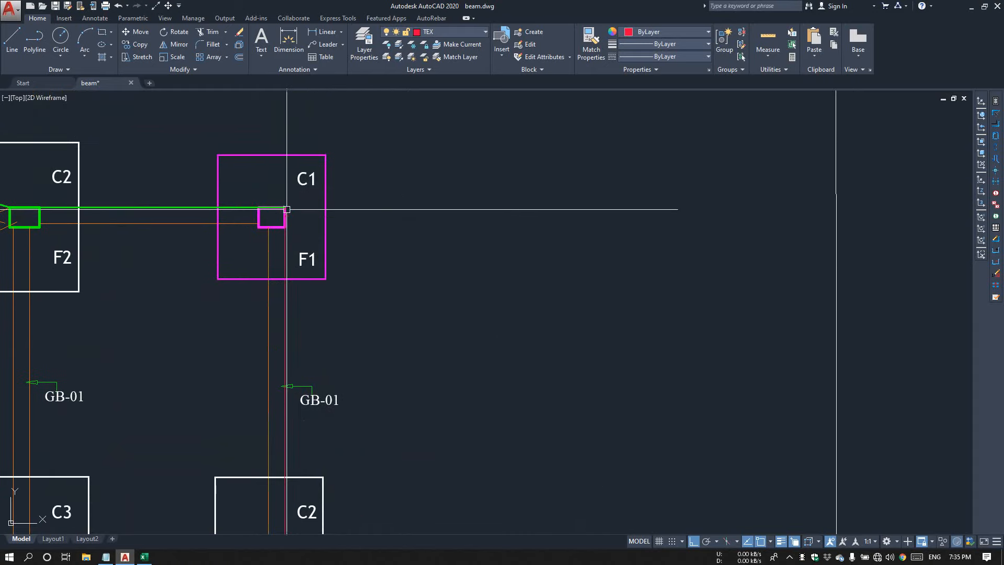
List the new GB-01 polyline's data and copy its vertex coordinate lines.
scroll(287, 210, down, 8)
scroll(322, 222, down, 2)
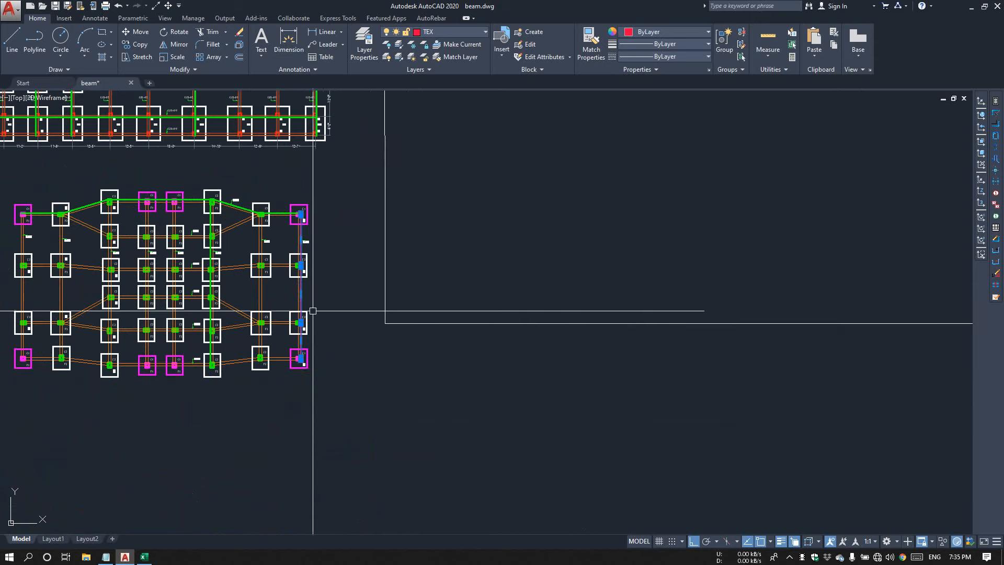
scroll(312, 311, up, 2)
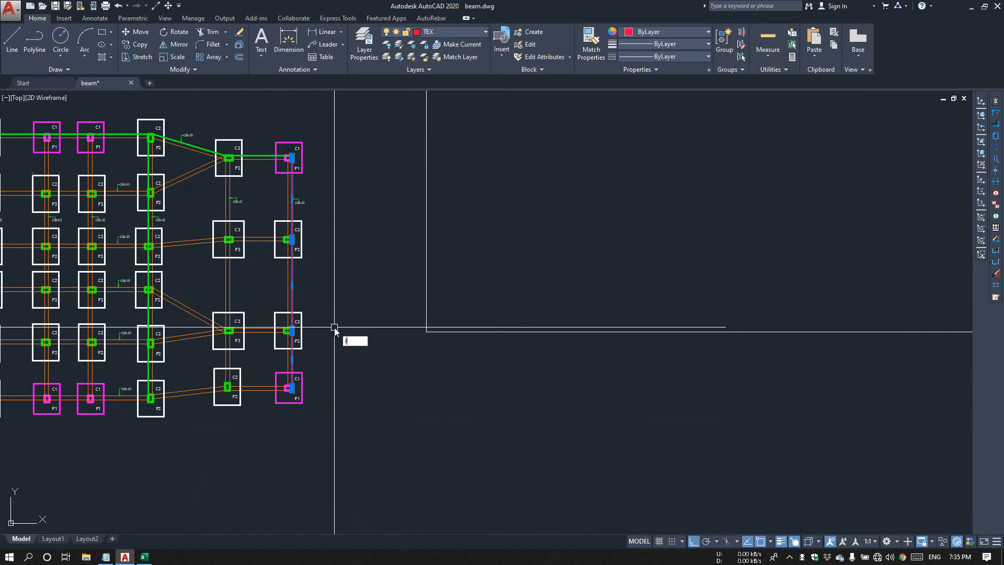
key(Return)
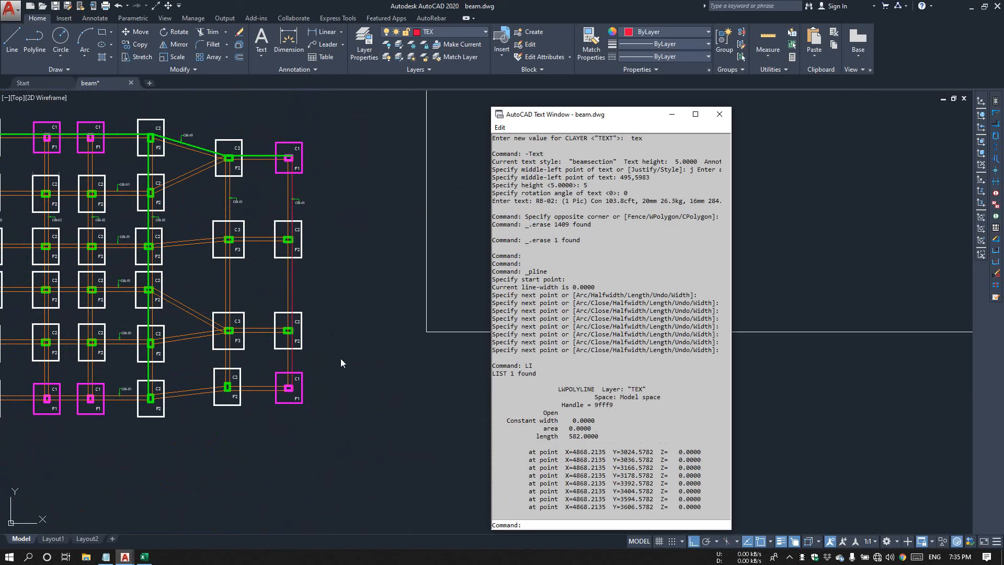
drag(528, 453, 702, 515)
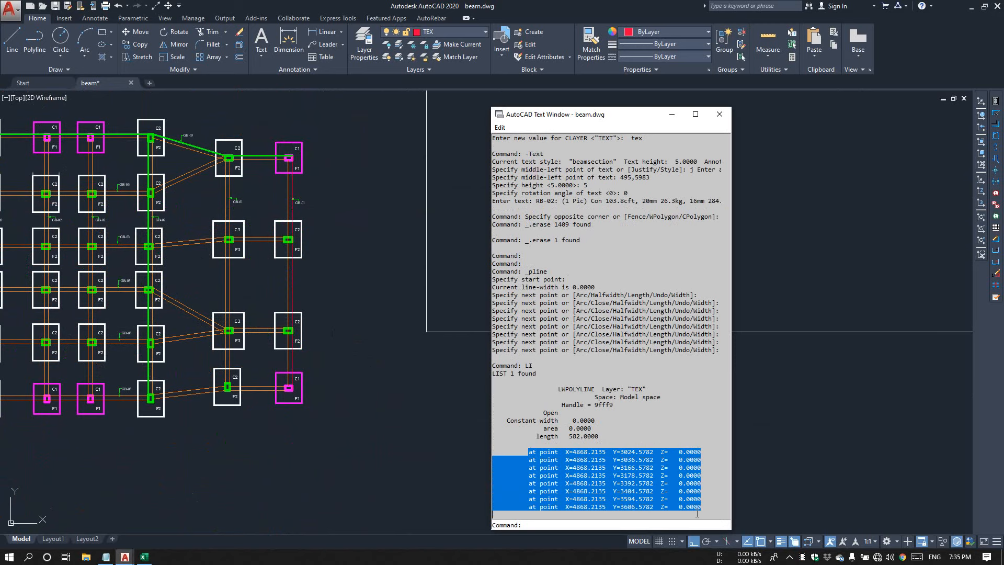
Switch to Excel and convert the copied coordinates into beam spans, replacing the existing data.
click(144, 557)
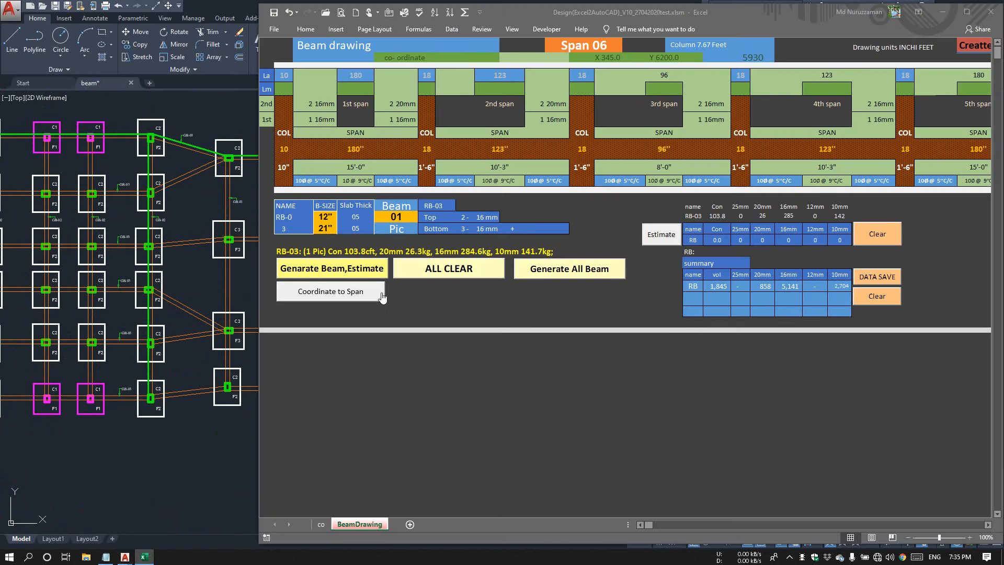
click(329, 295)
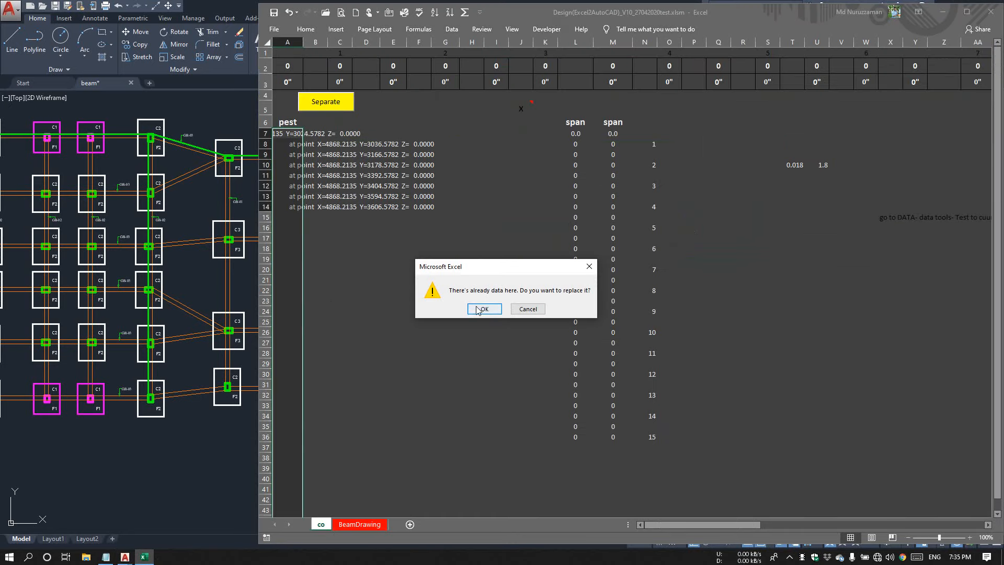
click(475, 307)
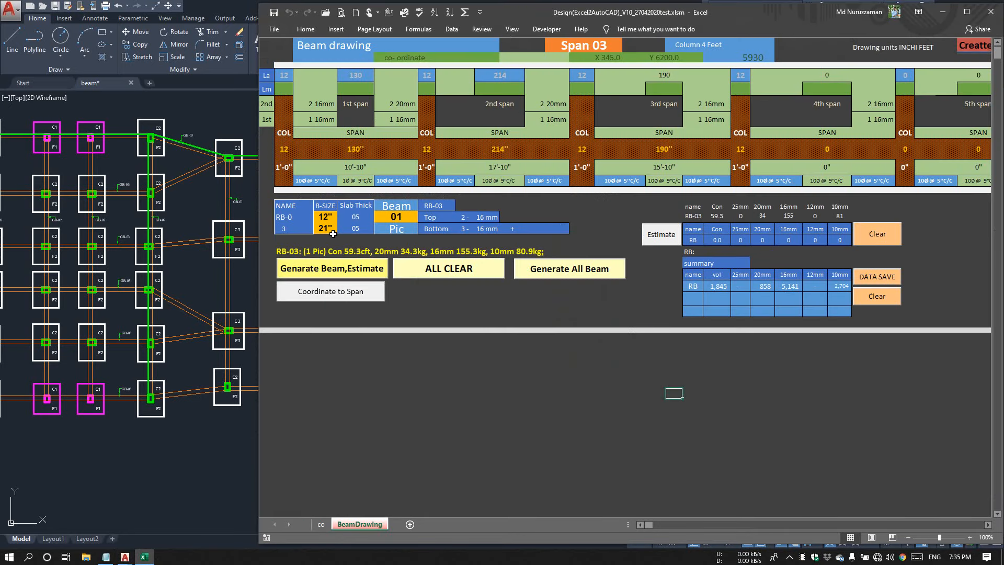
Try to generate the three-span beam's long section in AutoCAD with the RB-0 name prefix.
click(363, 278)
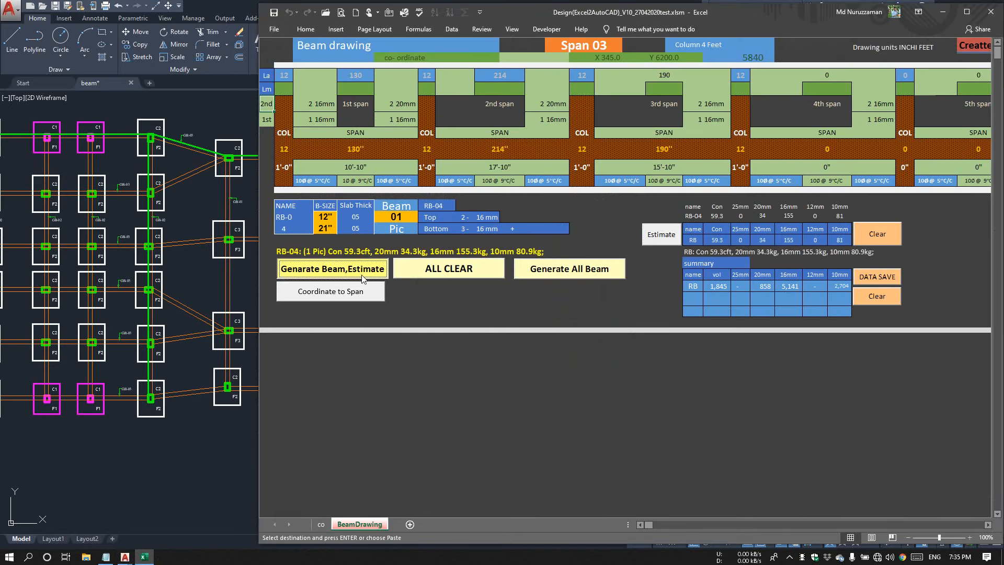
scroll(455, 278, down, 4)
scroll(395, 293, up, 4)
key(ctrl+F2)
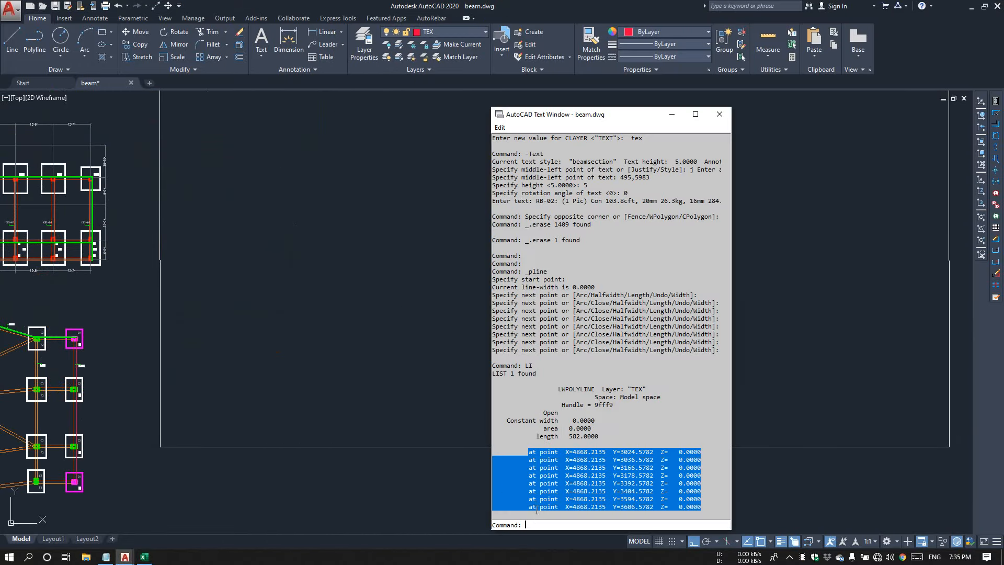
right_click(542, 522)
click(572, 489)
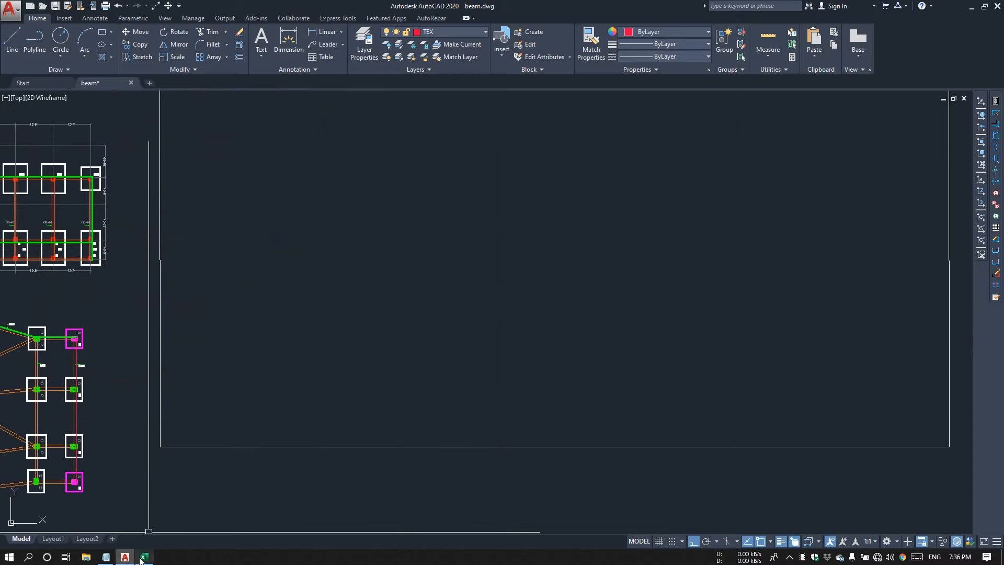
scroll(549, 366, down, 6)
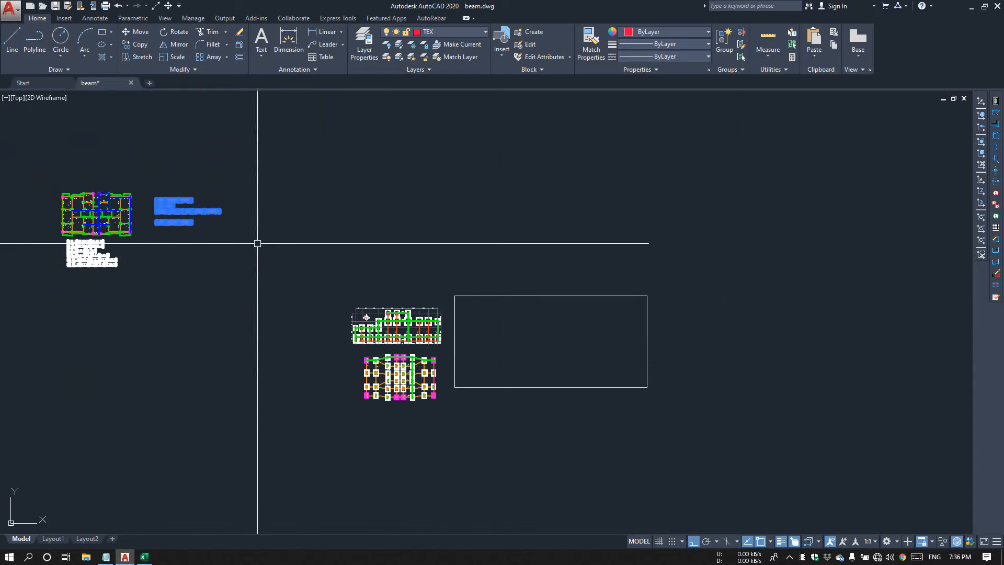
scroll(533, 392, up, 4)
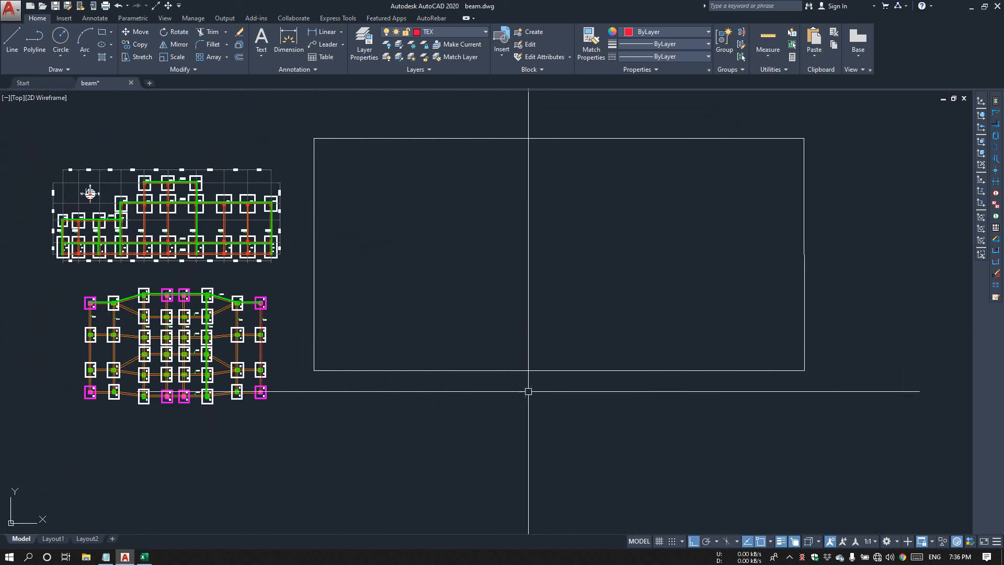
Set the beam name prefix to GB-0 in Excel, generate the three-span beam with its estimate, and paste the drawing commands into AutoCAD.
click(144, 557)
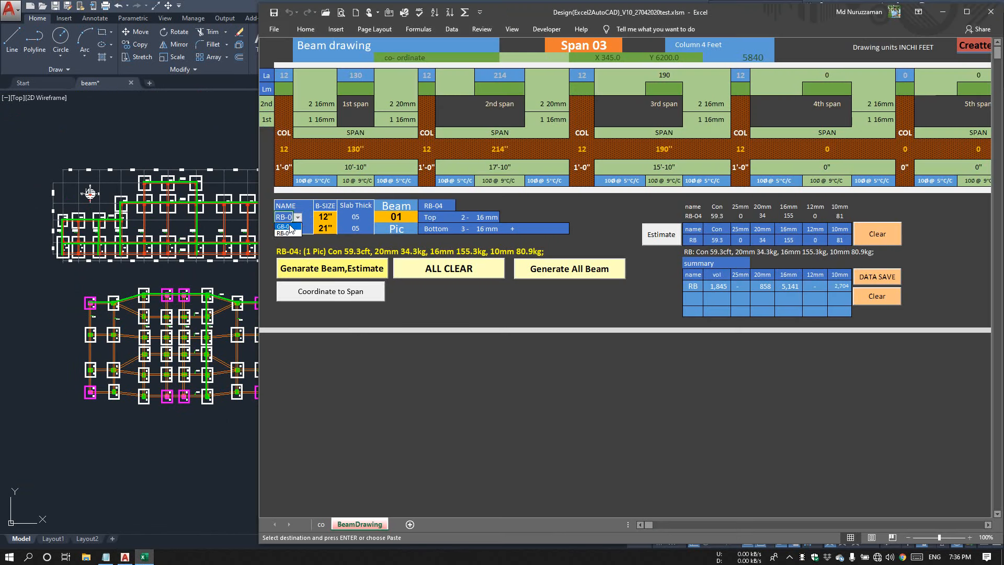
click(289, 227)
click(359, 270)
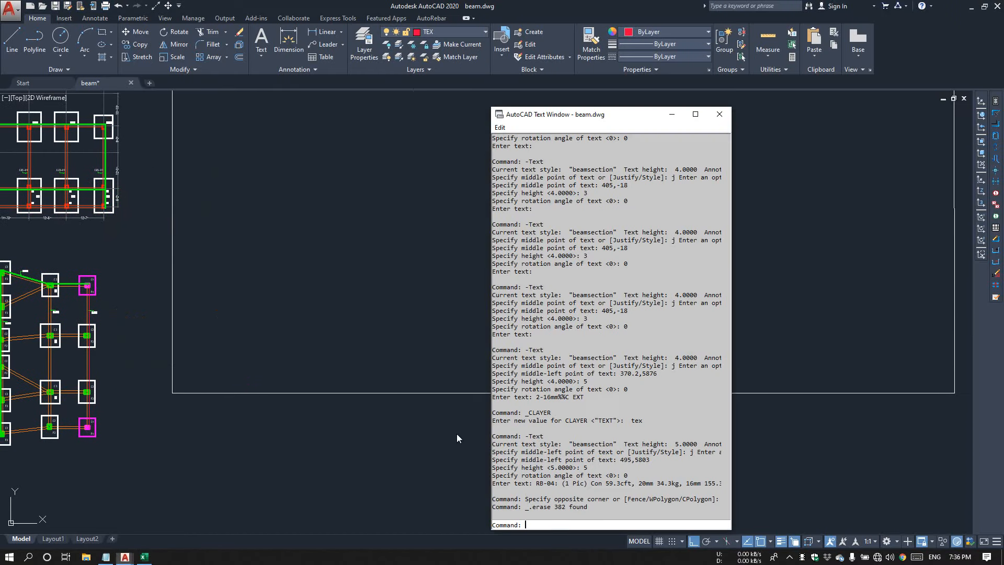
right_click(550, 525)
click(574, 491)
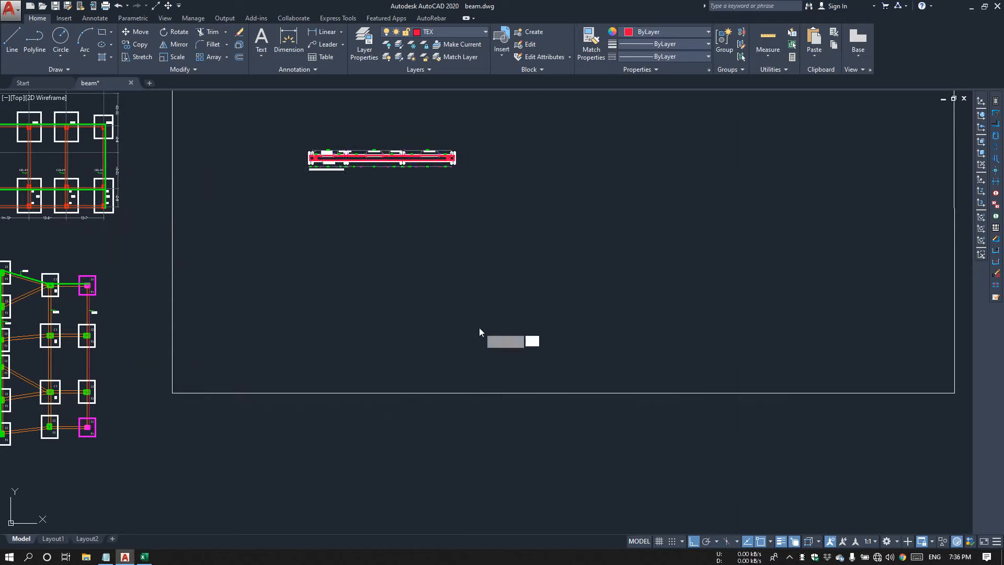
List the green polyline along the lower plan's top GB-03 beam and copy its vertex coordinates.
scroll(492, 280, down, 4)
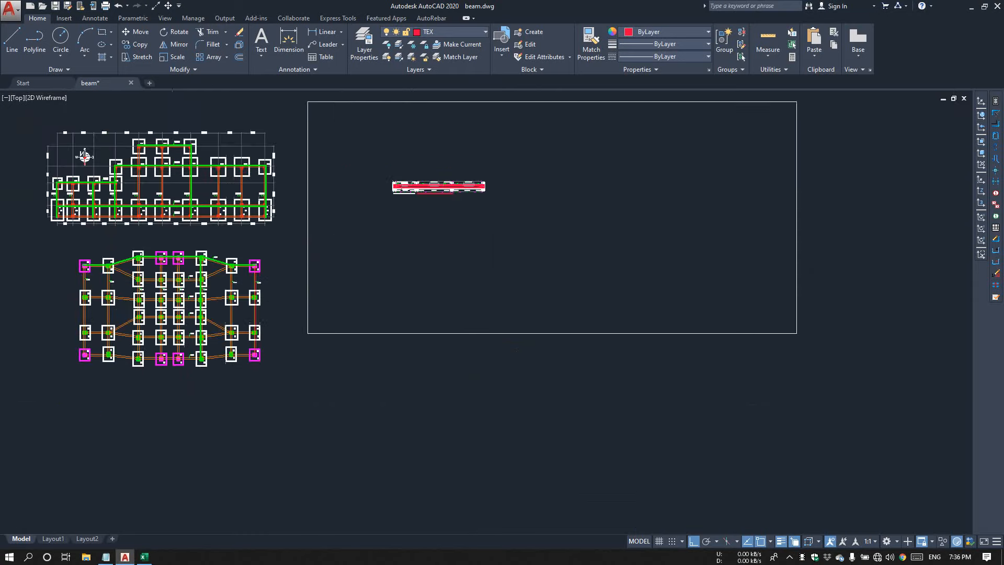
scroll(420, 307, up, 4)
scroll(384, 207, up, 4)
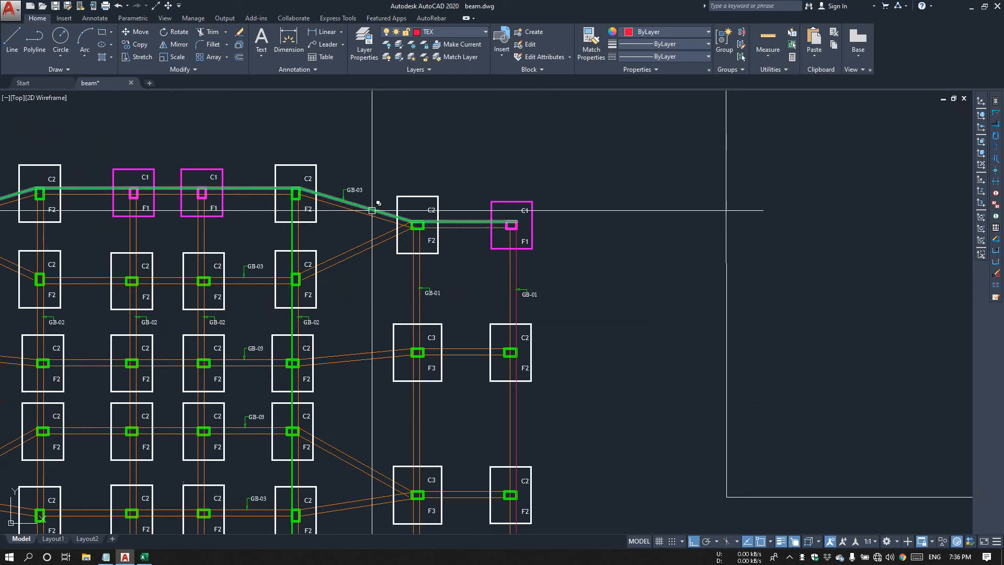
click(372, 211)
scroll(385, 180, down, 2)
middle_drag(387, 199, 444, 272)
scroll(280, 312, up, 2)
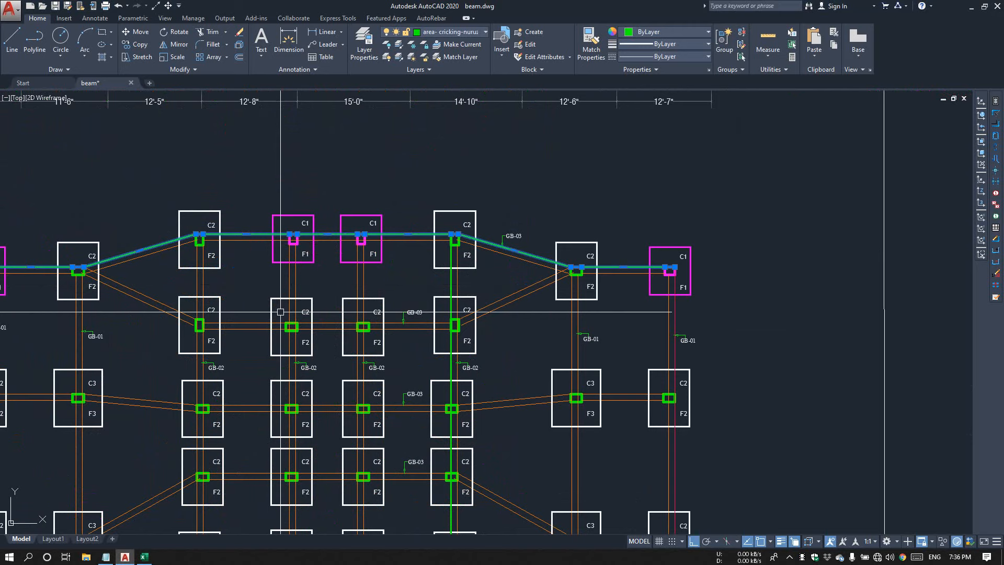
text(i)
key(Return)
drag(528, 389, 740, 512)
key(ctrl+c)
click(784, 465)
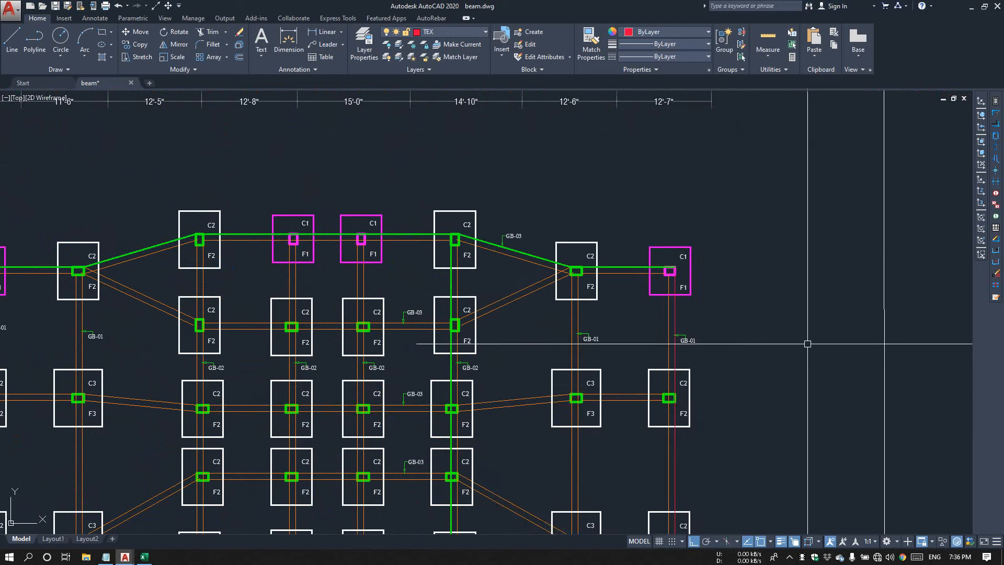
Switch to Excel and convert the copied GB-03 polyline coordinates into beam spans.
middle_drag(794, 328, 266, 421)
scroll(268, 421, down, 4)
scroll(494, 309, up, 2)
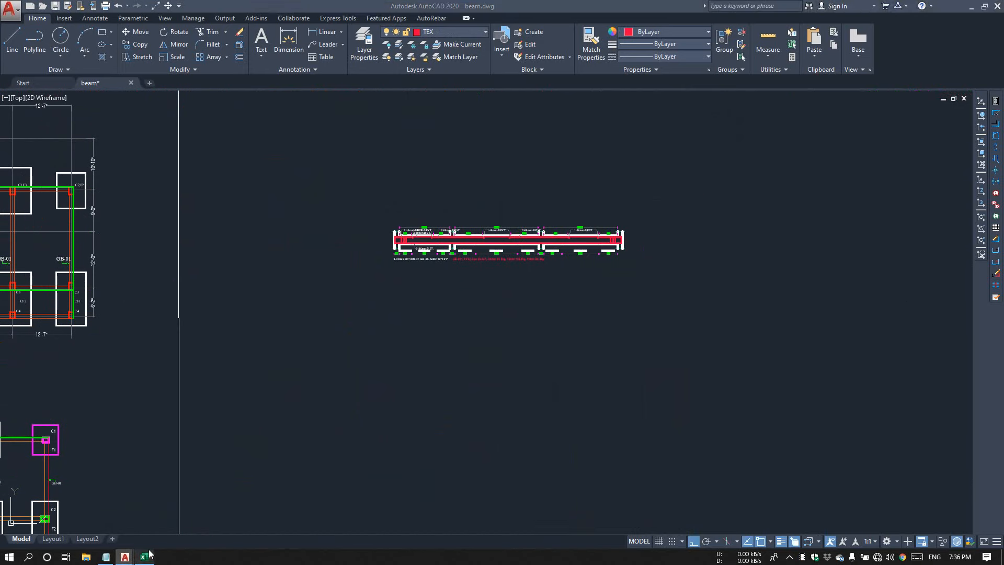
click(145, 556)
click(333, 298)
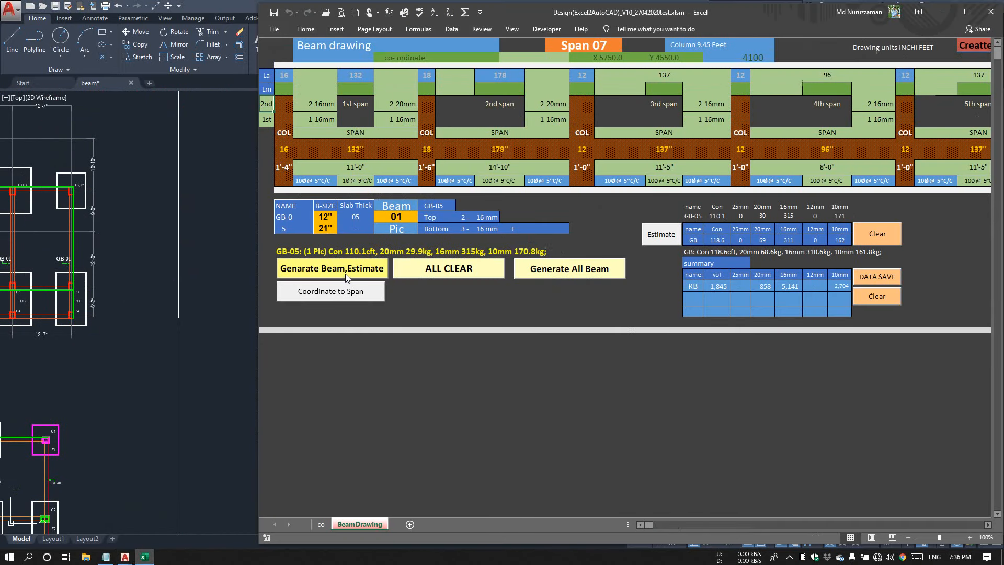
Generate the seven-span GB beam with its estimate and paste the drawing commands into AutoCAD to draw its long section.
click(346, 269)
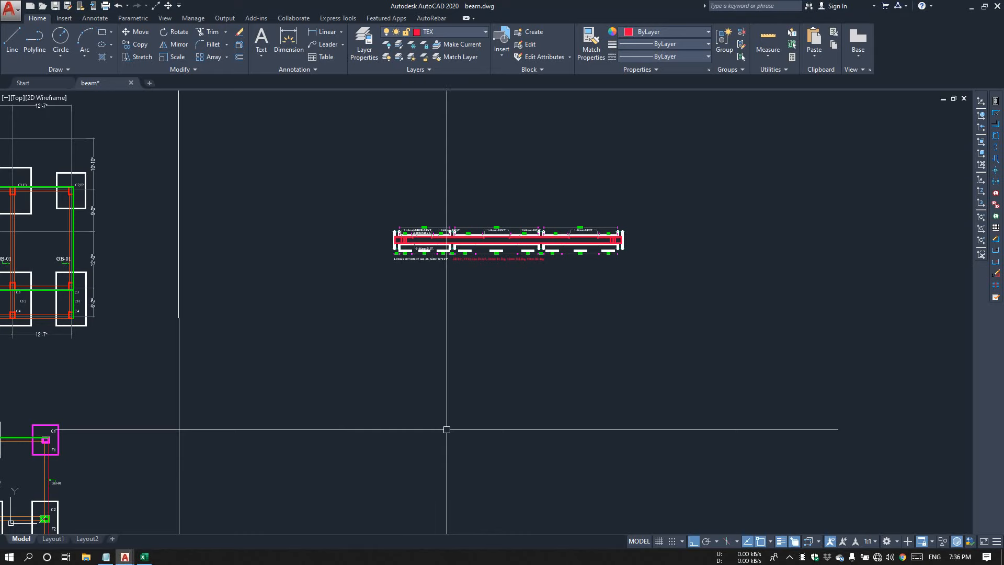
key(F2)
right_click(560, 528)
click(601, 493)
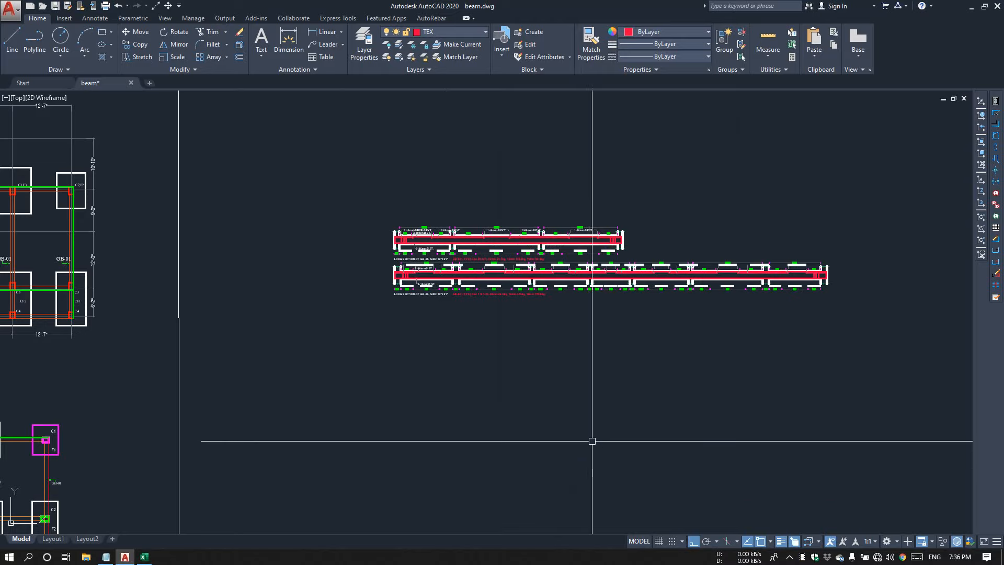
scroll(645, 312, down, 4)
scroll(536, 287, up, 2)
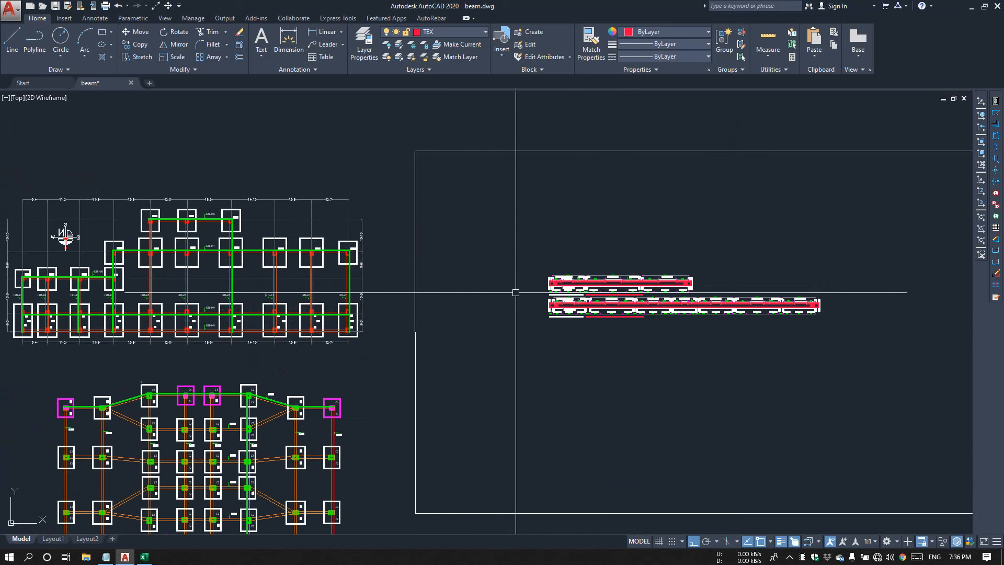
Examine the GB-05 and GB-06 long sections and their estimate notes.
middle_drag(692, 302, 526, 282)
scroll(479, 297, up, 7)
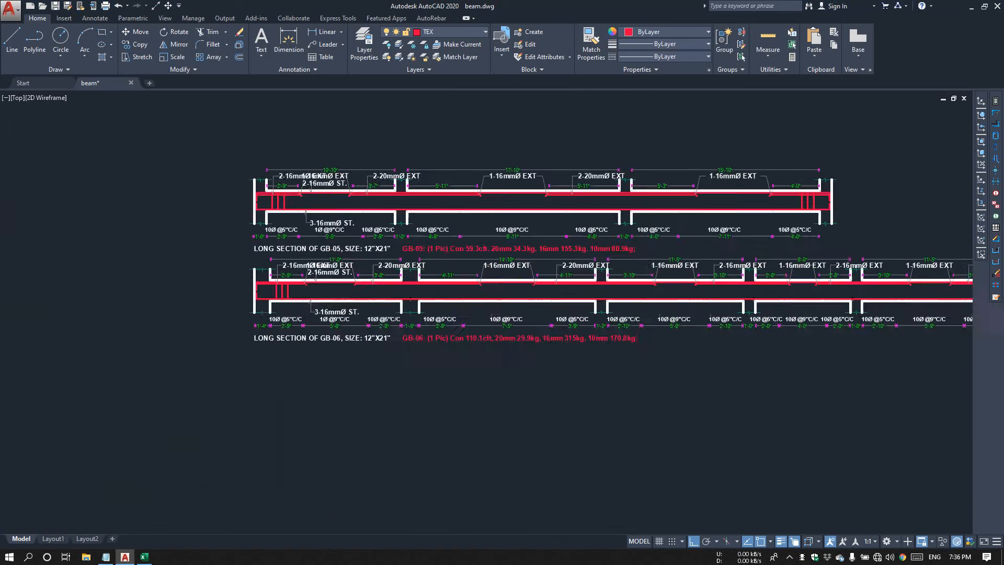
click(445, 374)
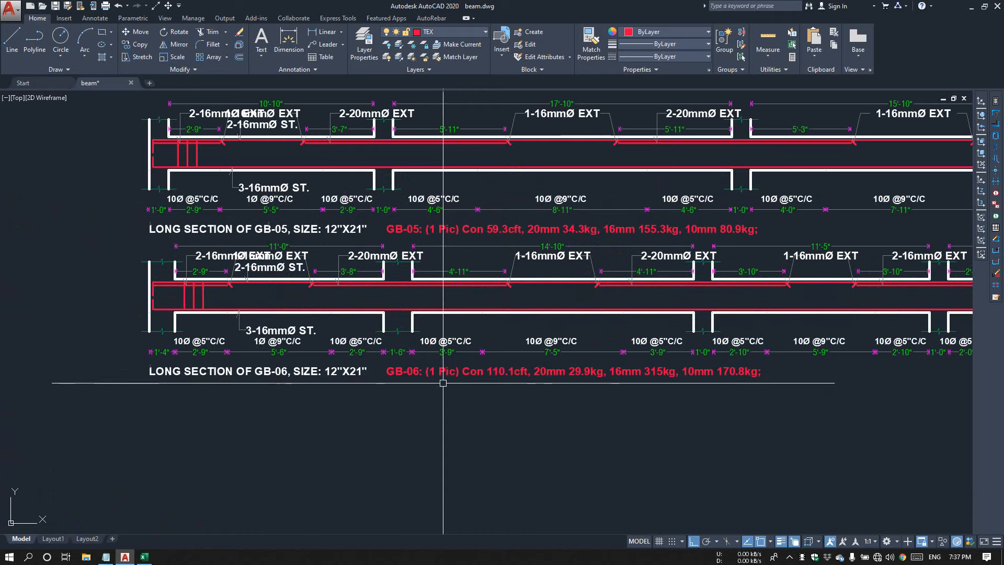
scroll(513, 355, down, 5)
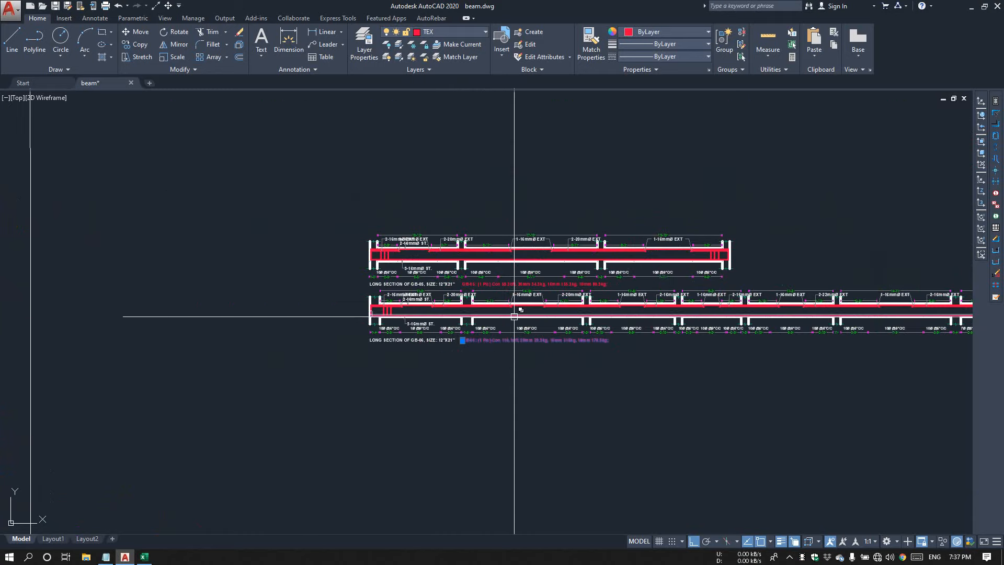
scroll(538, 311, up, 2)
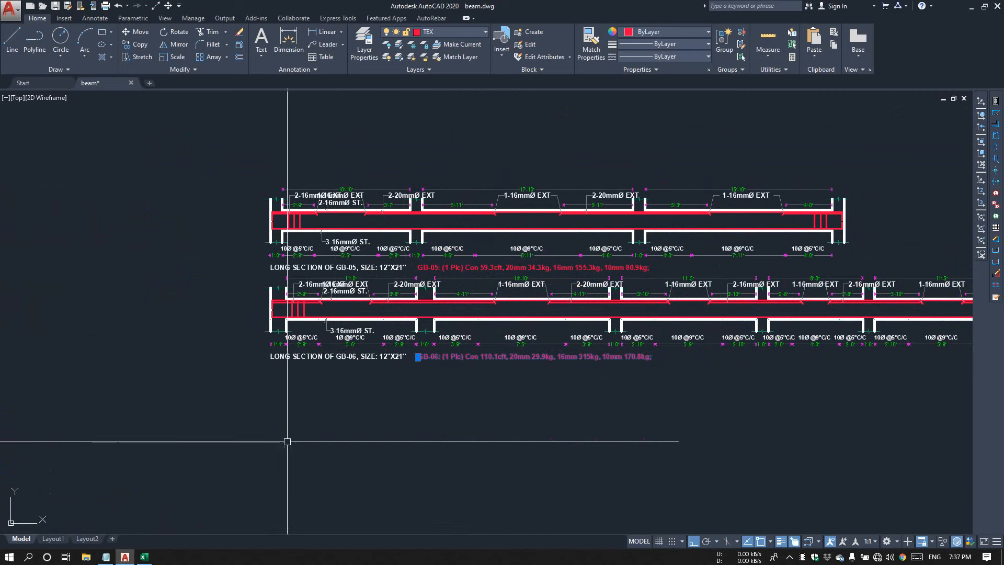
Create the total GB concrete and steel estimate in Excel and paste it as text beside the long sections in AutoCAD.
click(144, 556)
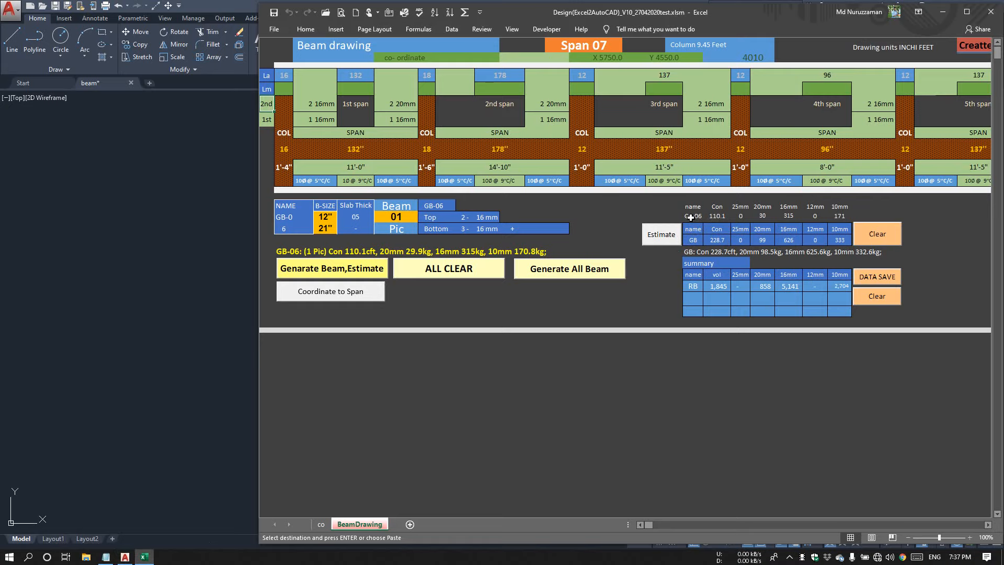
click(662, 235)
click(216, 413)
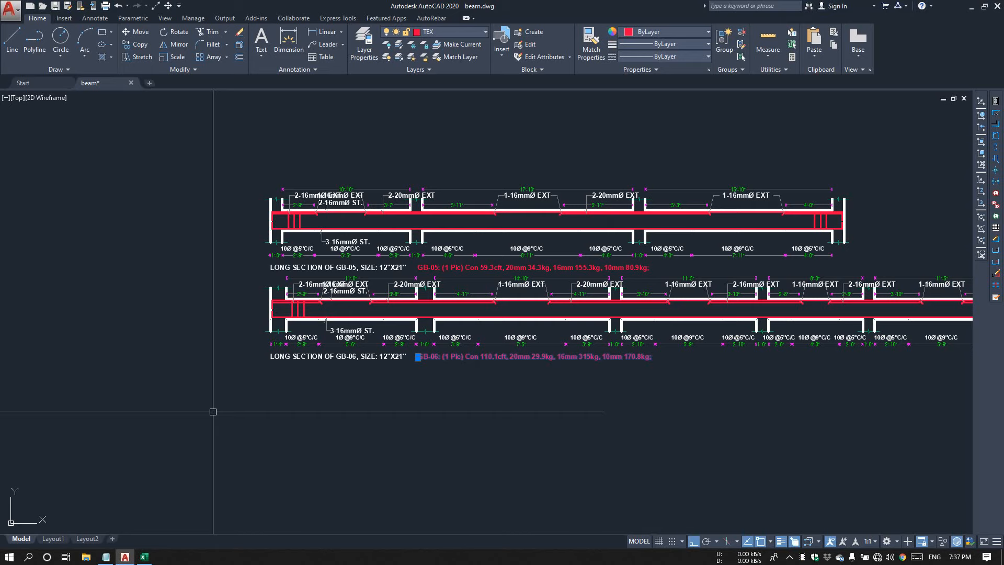
key(F2)
right_click(536, 525)
click(581, 421)
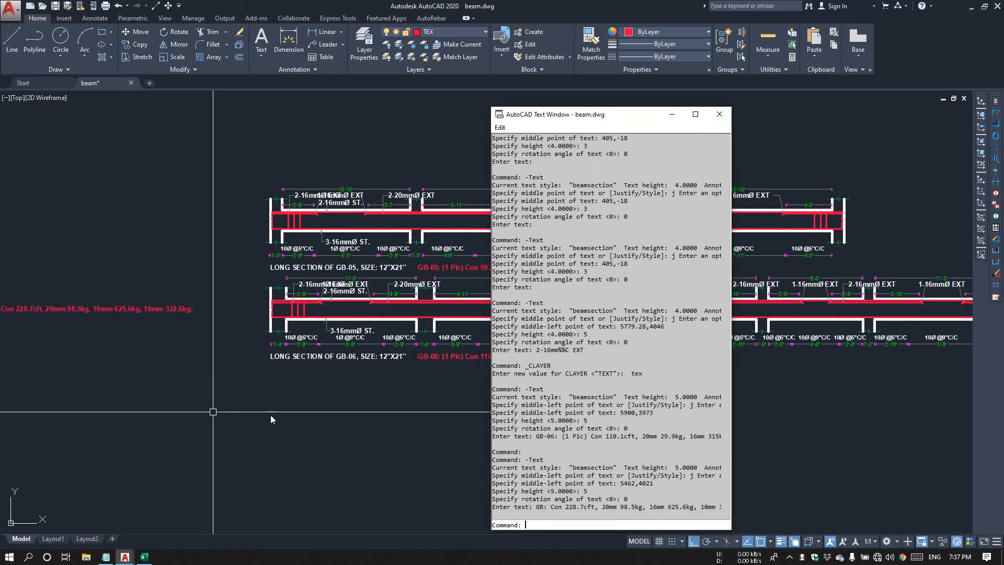
click(159, 405)
middle_drag(168, 383, 397, 399)
scroll(251, 344, up, 4)
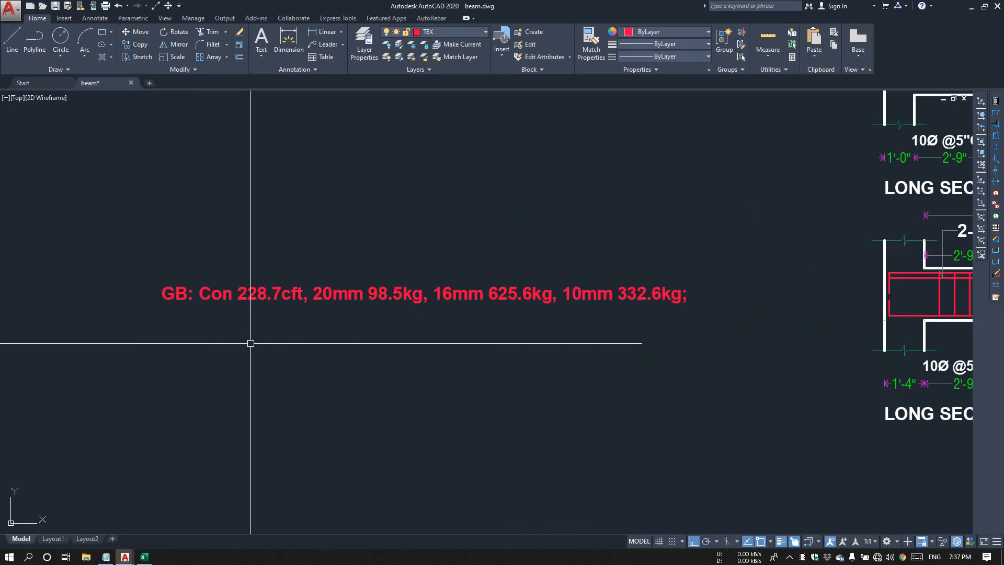
scroll(252, 348, down, 5)
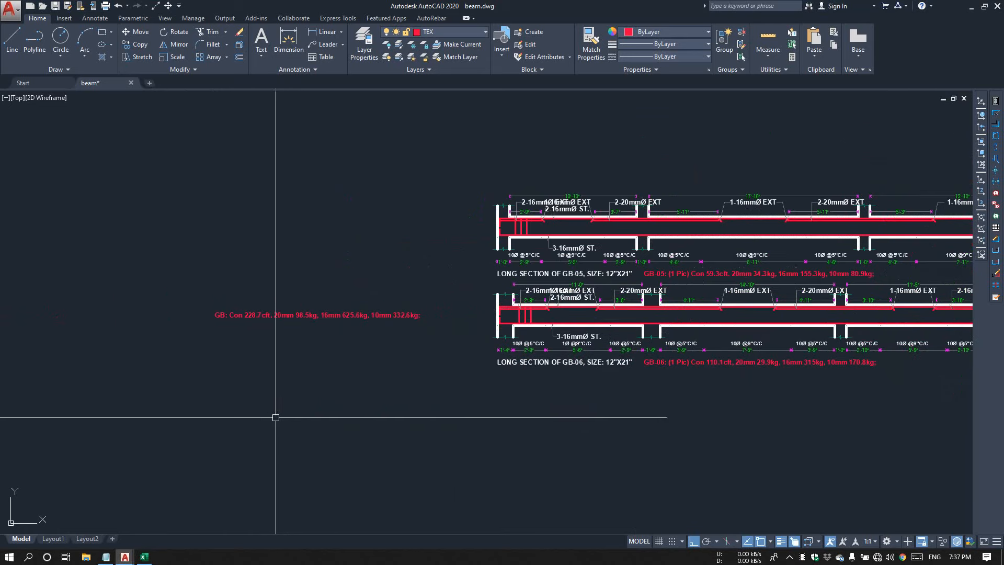
scroll(372, 370, down, 2)
Switch to Excel and set the second-row extra bars at the right ends of the first and second spans to 16 mm.
click(145, 556)
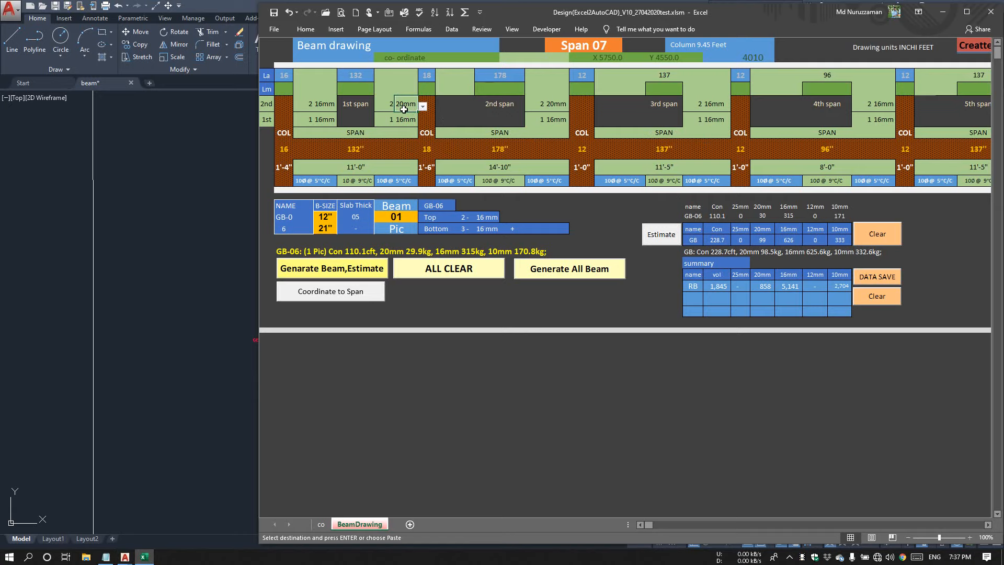
click(423, 106)
click(413, 129)
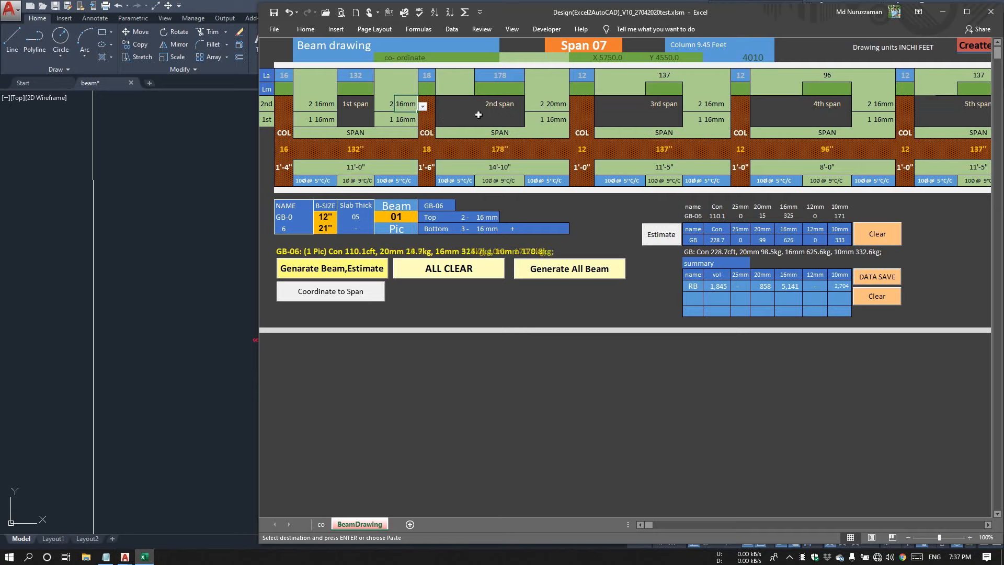
click(574, 107)
click(557, 130)
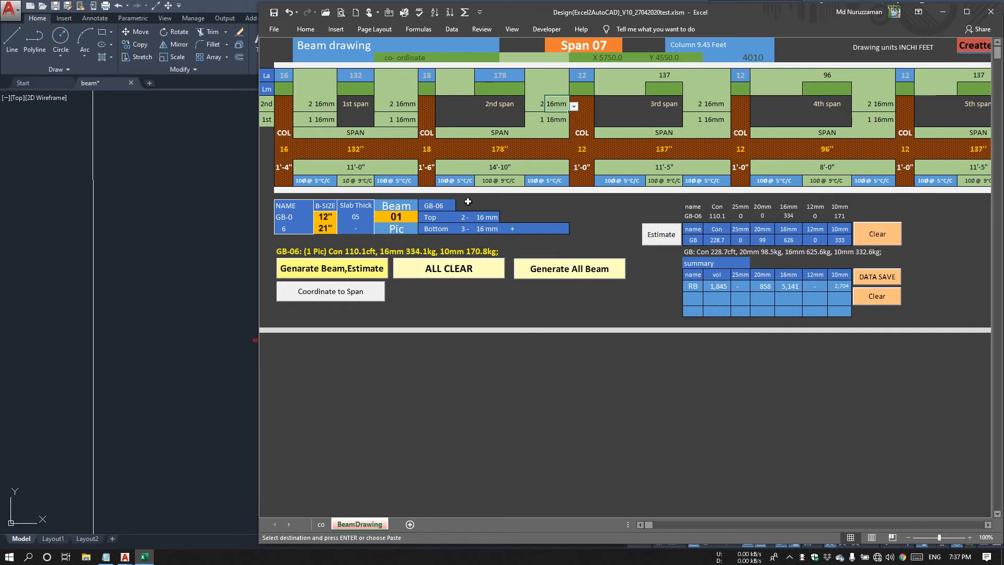
Generate the revised seven-span GB beam with its estimate and paste the drawing commands into AutoCAD below the GB-06 section.
click(334, 271)
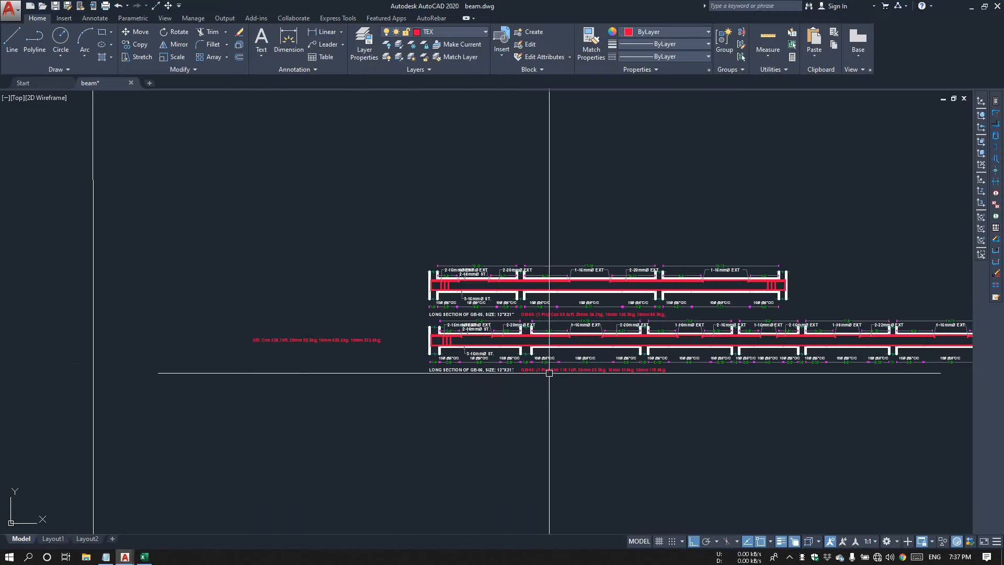
scroll(365, 316, up, 5)
click(481, 204)
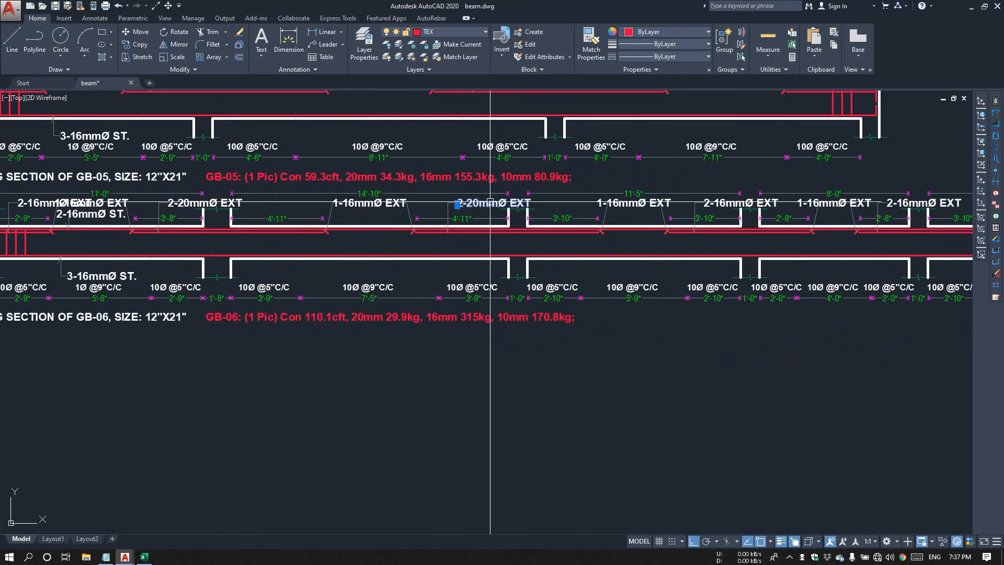
middle_drag(423, 360, 482, 354)
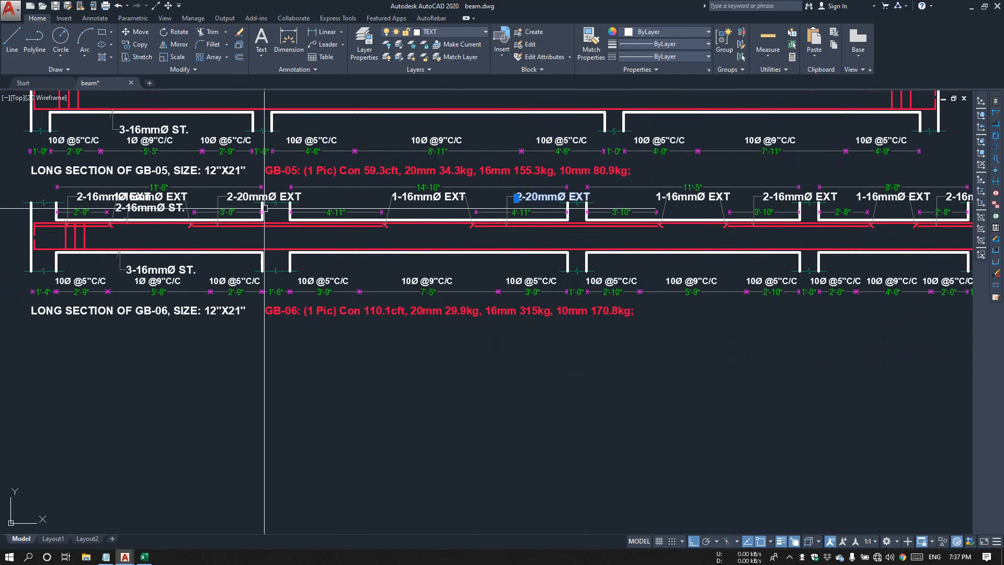
click(252, 197)
key(F2)
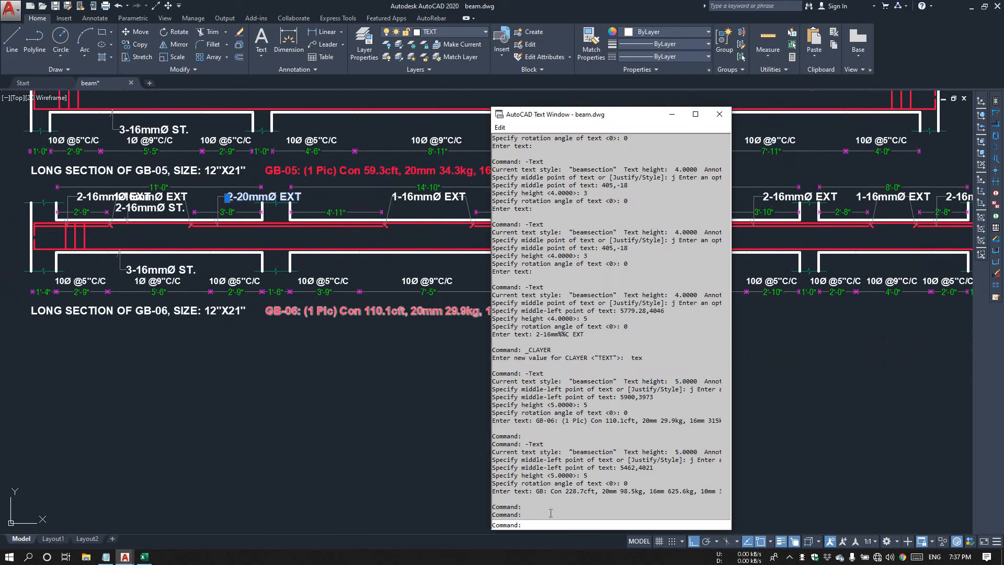
right_click(548, 524)
click(374, 348)
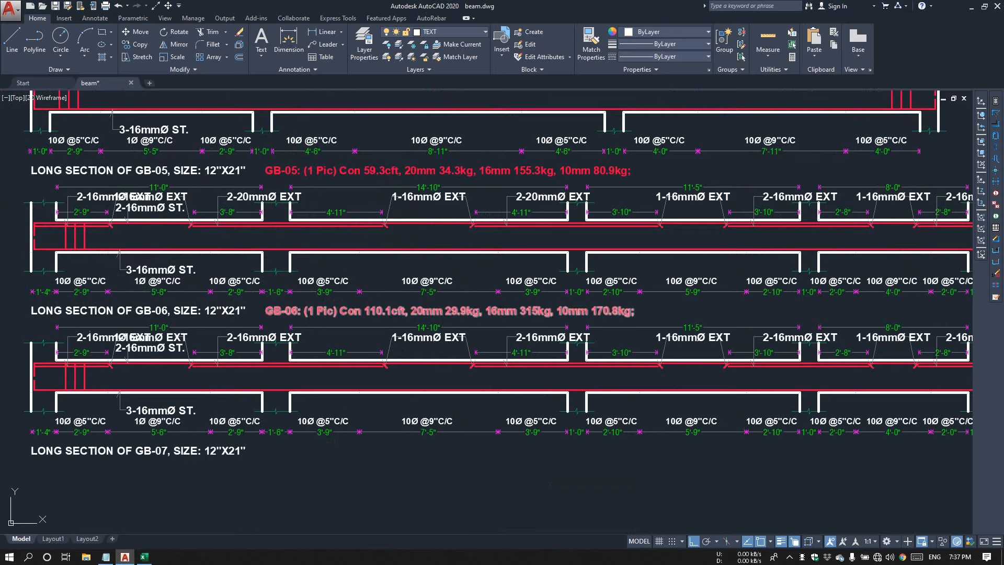
scroll(448, 306, down, 2)
scroll(446, 304, down, 2)
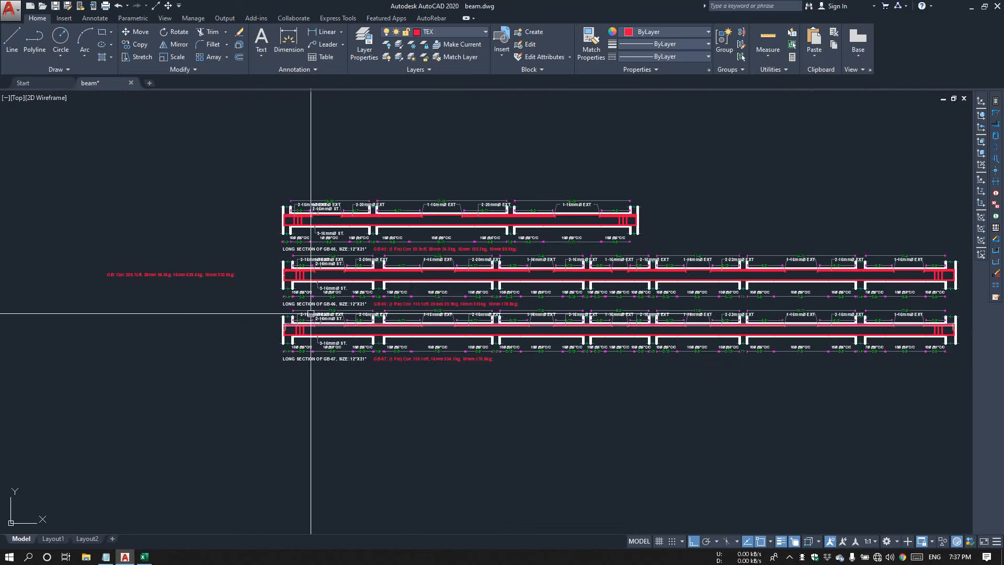
List the horizontal blue polyline across the middle of the upper floor plan and copy its vertex coordinates.
scroll(450, 286, down, 6)
middle_drag(276, 286, 696, 326)
scroll(697, 324, down, 2)
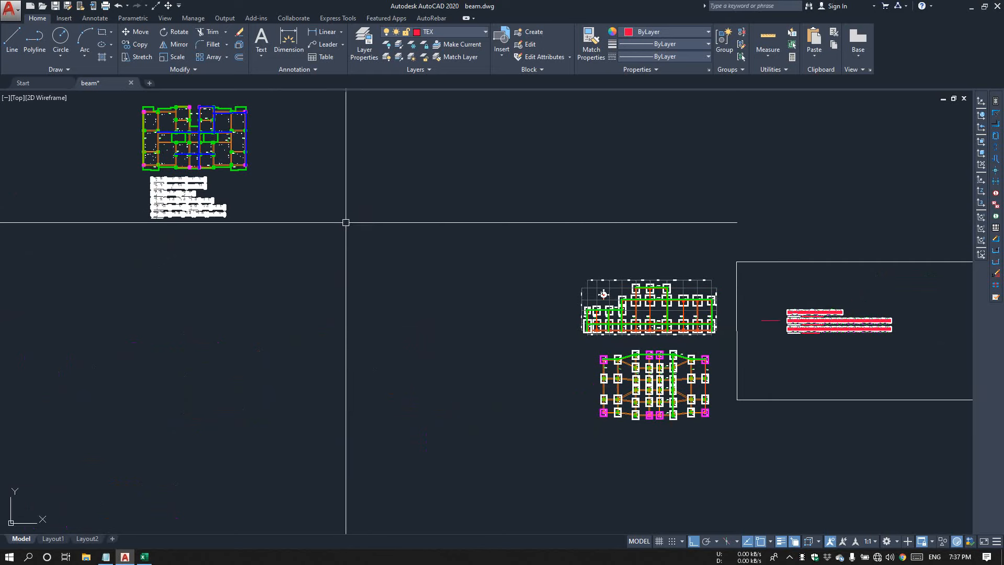
scroll(225, 149, up, 4)
middle_drag(226, 150, 311, 276)
scroll(372, 231, up, 2)
middle_drag(249, 279, 351, 289)
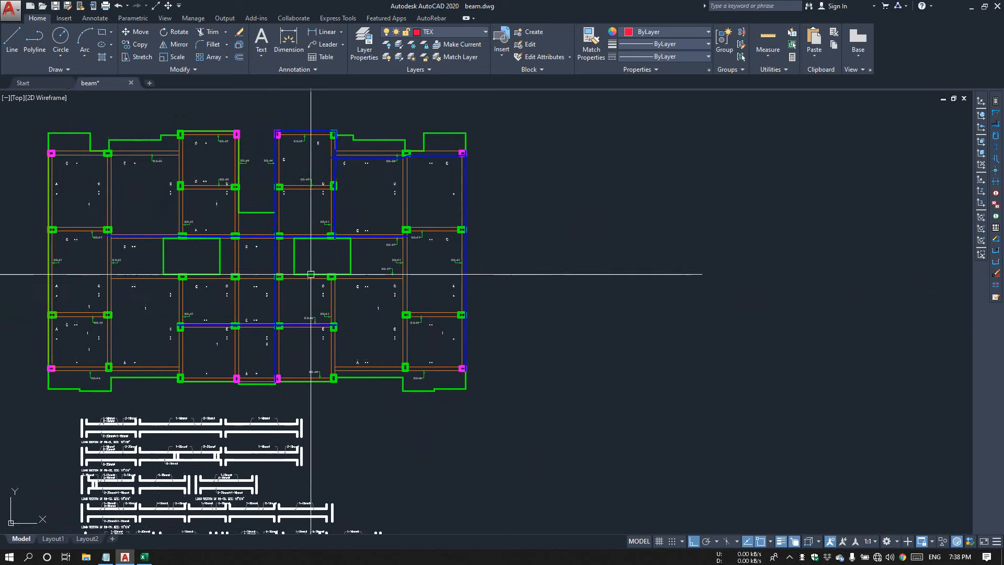
scroll(253, 236, up, 2)
click(248, 232)
scroll(246, 231, down, 2)
text(LI)
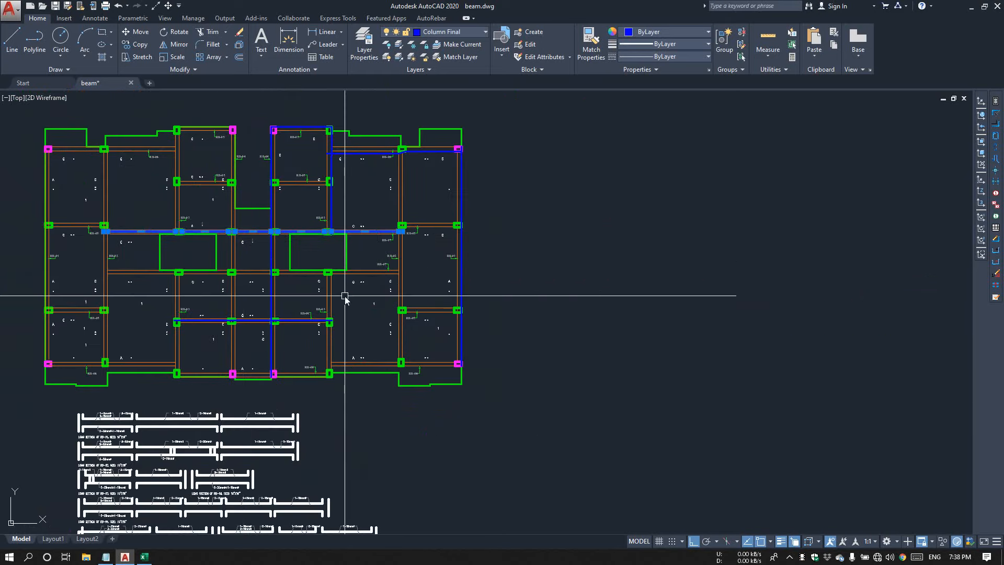
key(Return)
drag(529, 419, 721, 513)
Convert the copied coordinates into spans in Excel, generate the six-span GB beam with its estimate, and paste the drawing commands into AutoCAD.
click(144, 557)
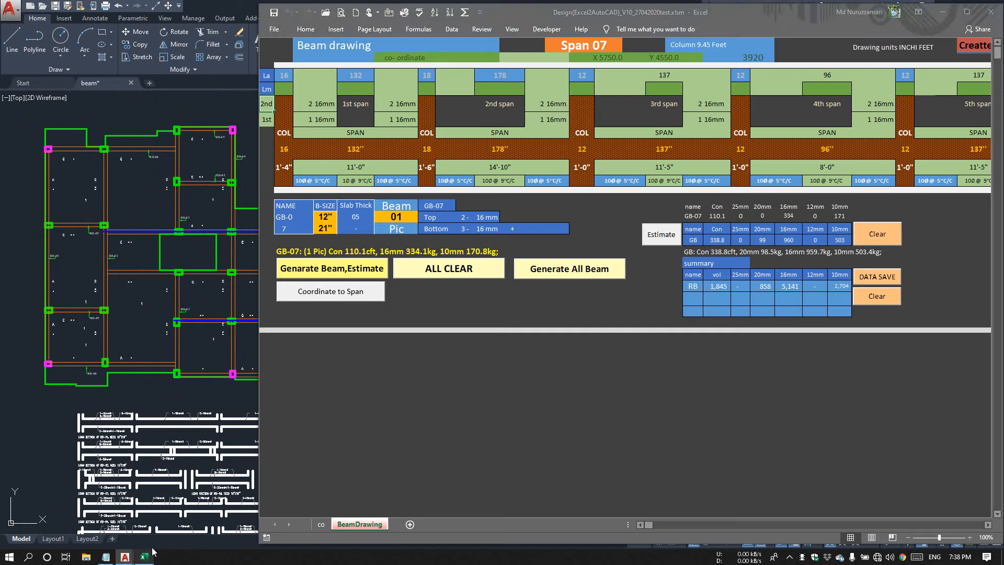
click(349, 270)
click(349, 272)
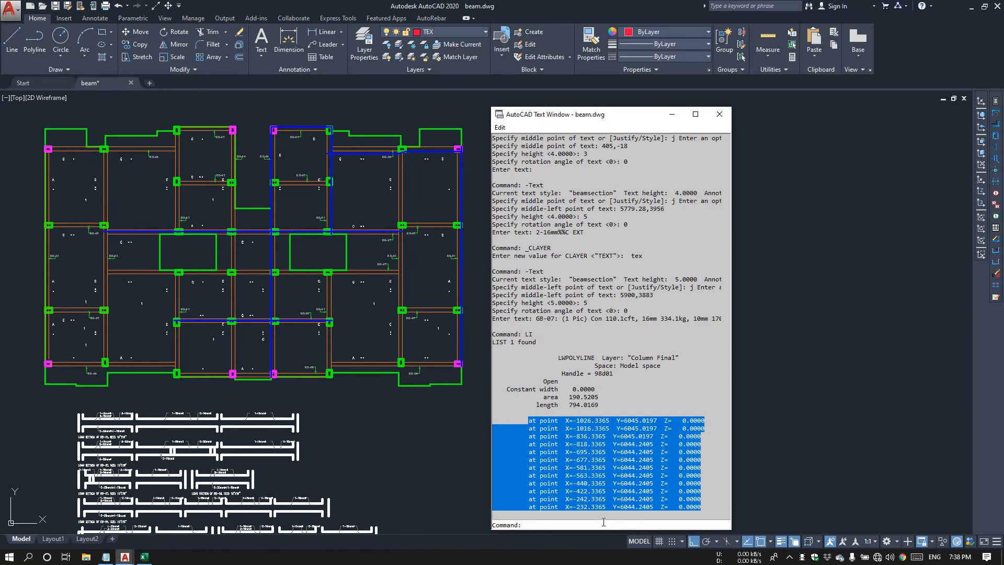
right_click(604, 522)
click(635, 491)
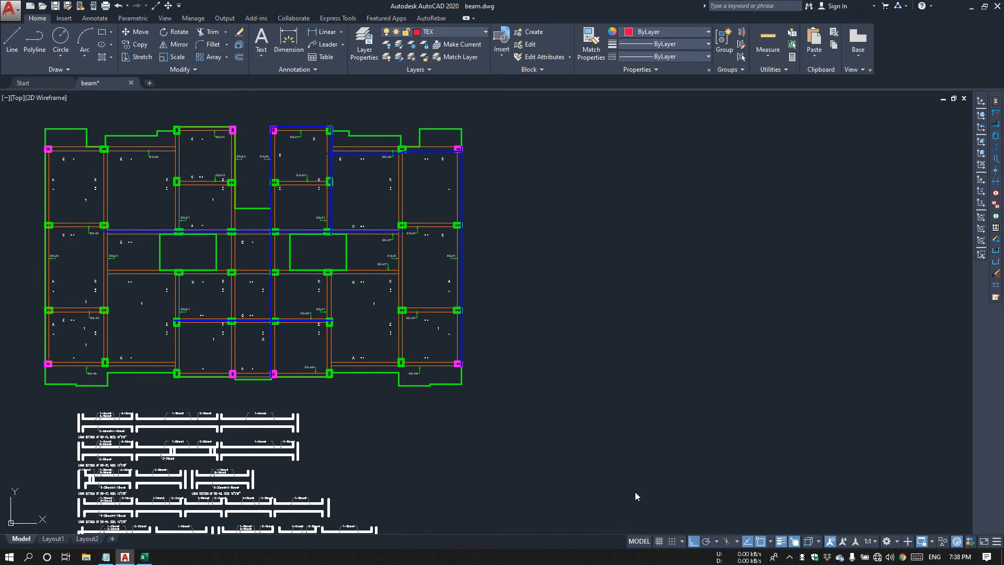
Set the beam name prefix to RB-0 in Excel and generate the six-span beam with its estimate.
click(145, 556)
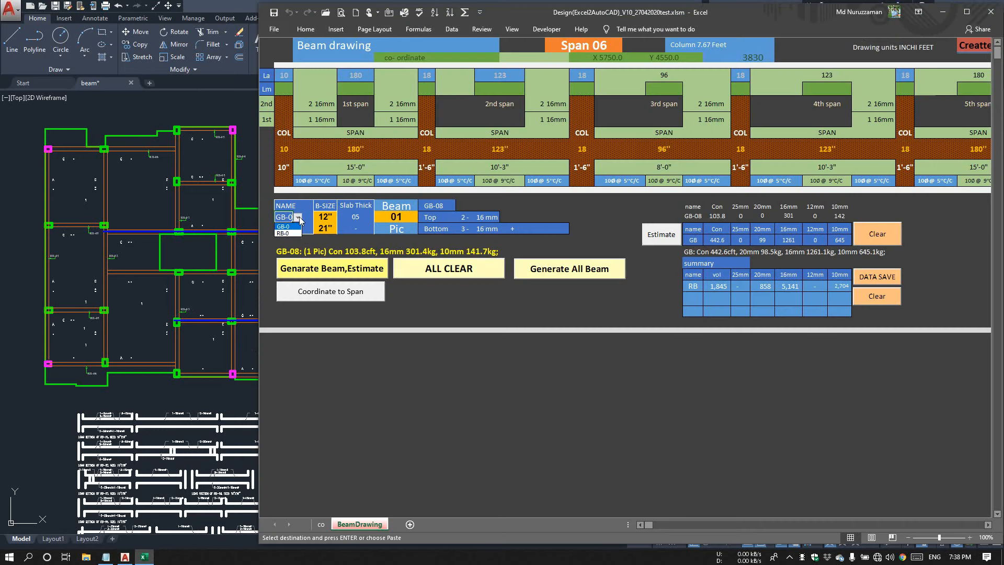
click(294, 234)
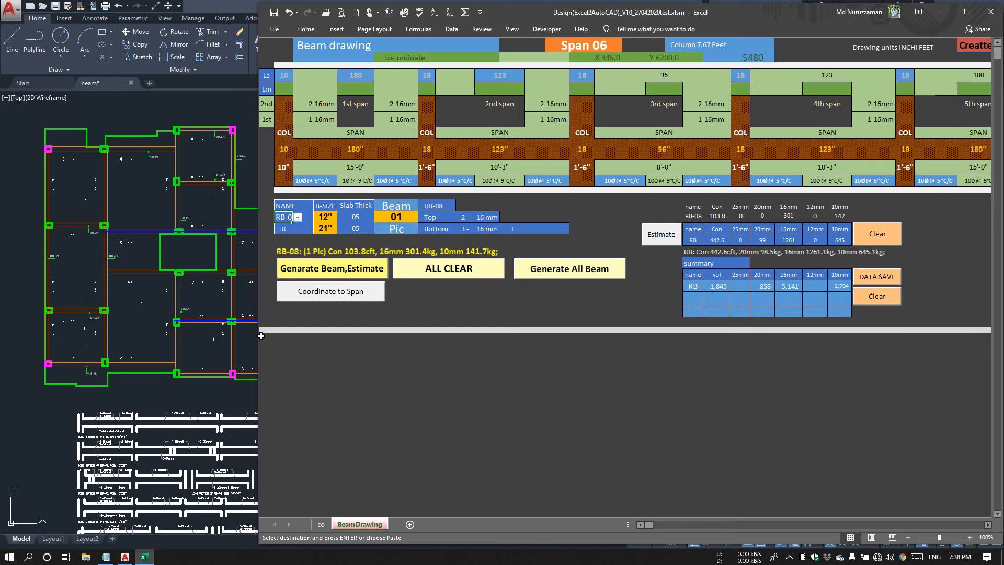
click(198, 270)
click(438, 301)
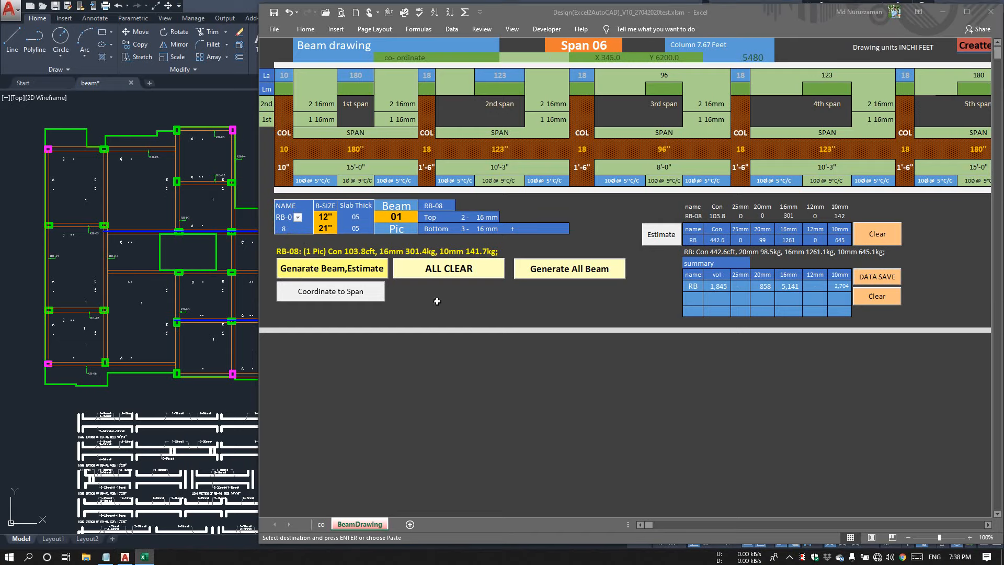
click(350, 269)
click(221, 347)
Paste the RB beam's drawing commands into AutoCAD to draw its long section near the upper floor plan.
scroll(181, 338, down, 4)
mouse_move(331, 311)
middle_down()
mouse_move(273, 321)
mouse_move(365, 299)
middle_up()
scroll(272, 321, up, 2)
key(F2)
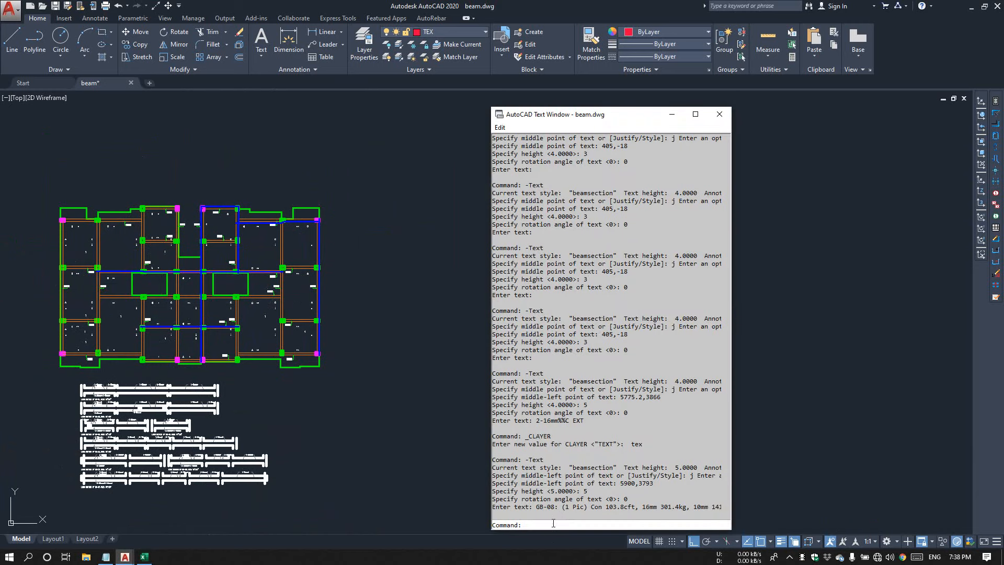
right_click(553, 523)
click(586, 491)
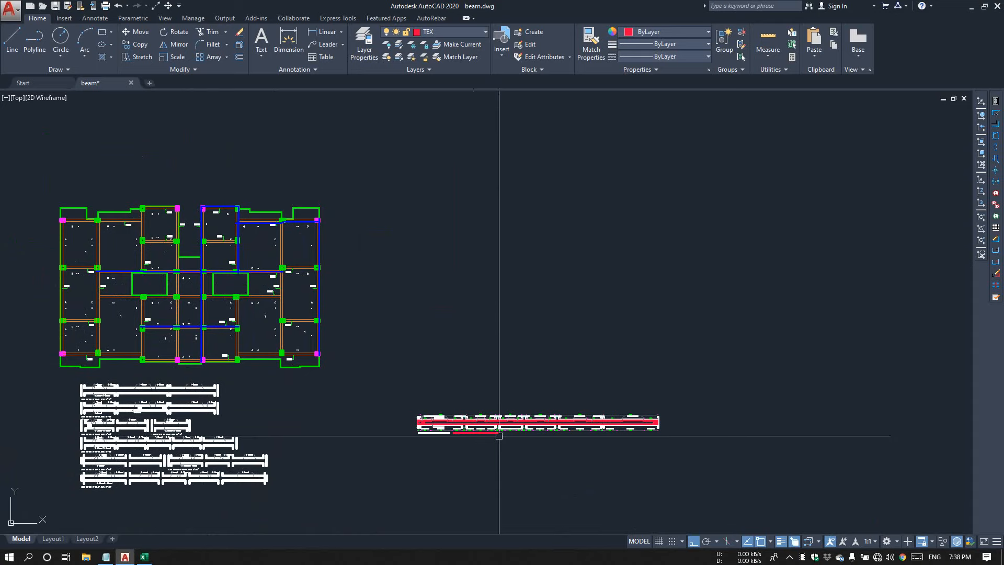
Examine the new RB long section and its placement relative to the floor plan and the GB sections.
scroll(587, 452, up, 2)
mouse_move(148, 336)
middle_down()
mouse_move(313, 269)
mouse_move(433, 329)
mouse_move(562, 359)
middle_up()
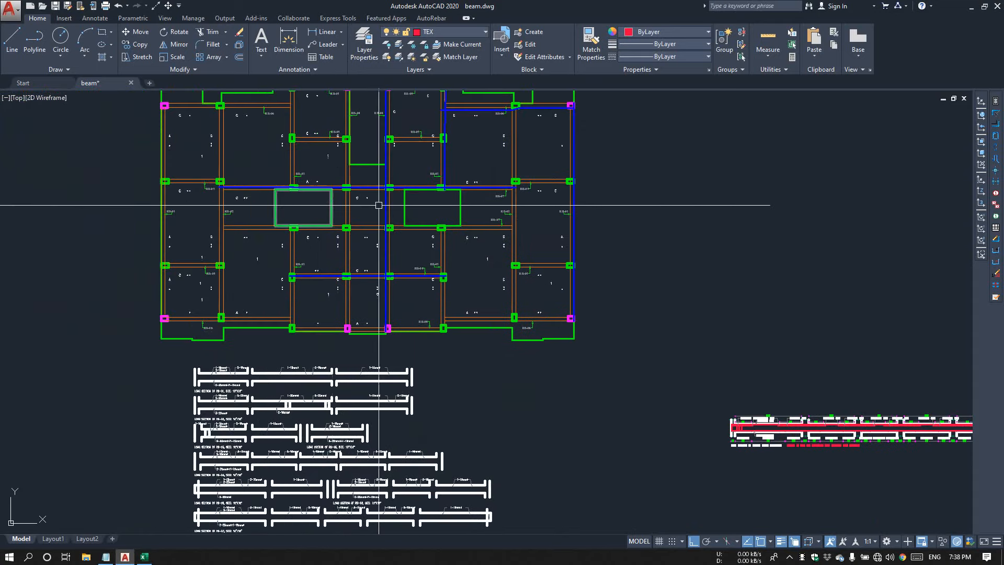
middle_drag(695, 328, 263, 205)
scroll(400, 336, up, 2)
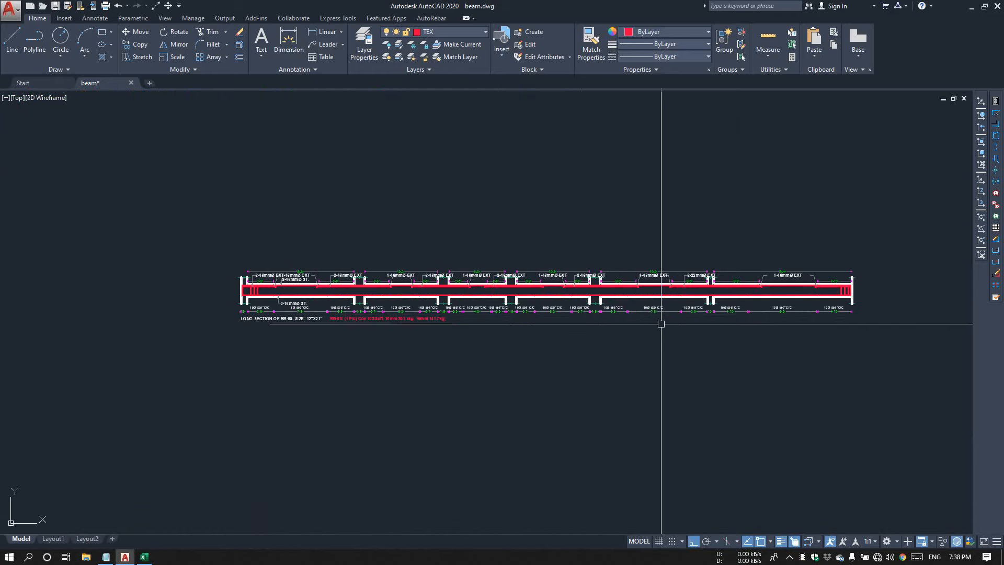
scroll(674, 314, down, 6)
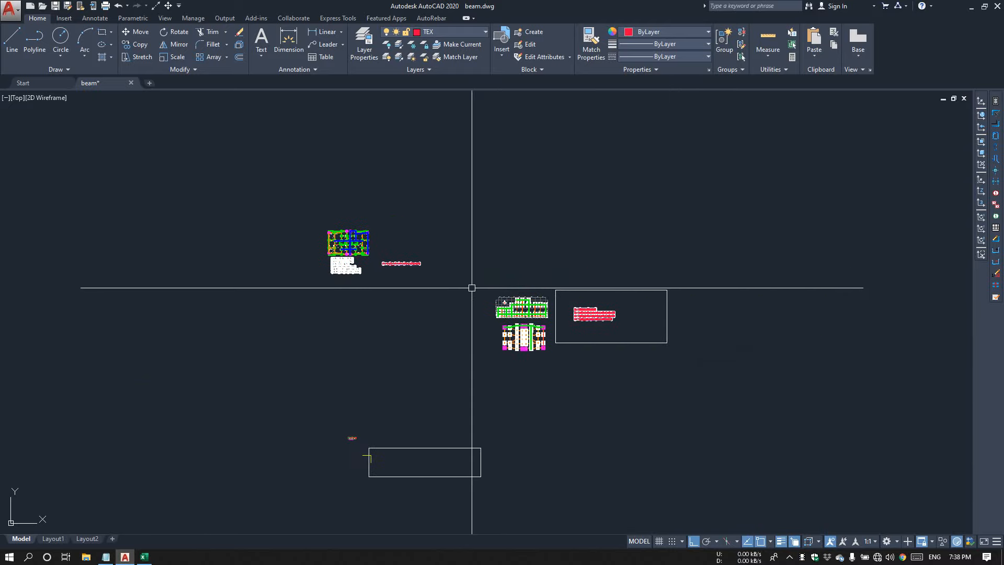
scroll(414, 325, up, 2)
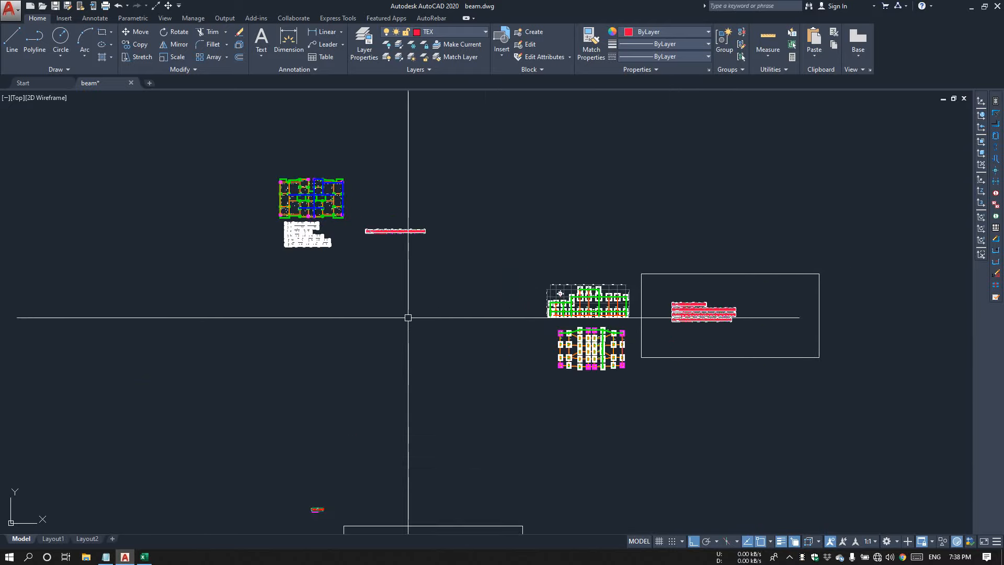
scroll(403, 228, up, 6)
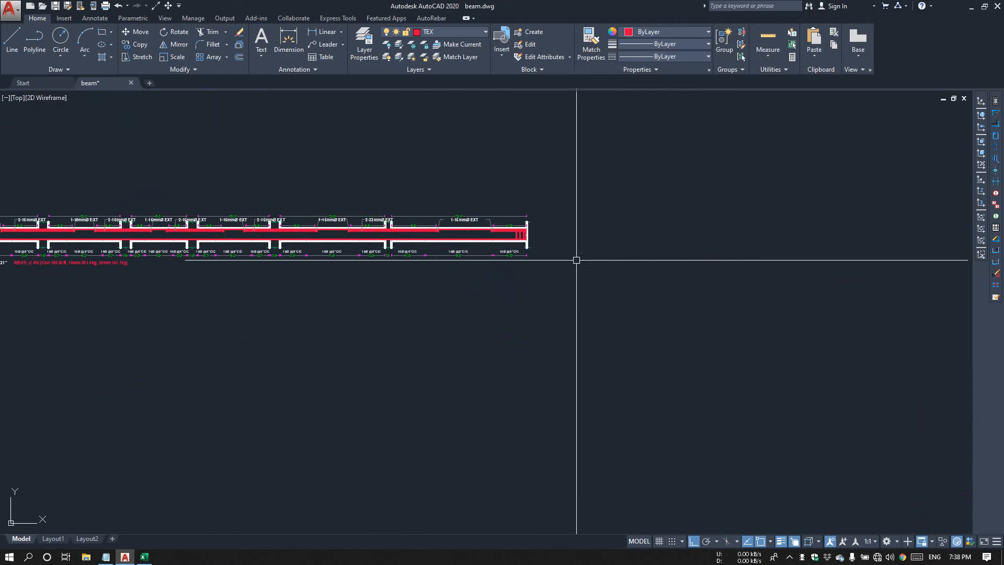
scroll(477, 291, down, 5)
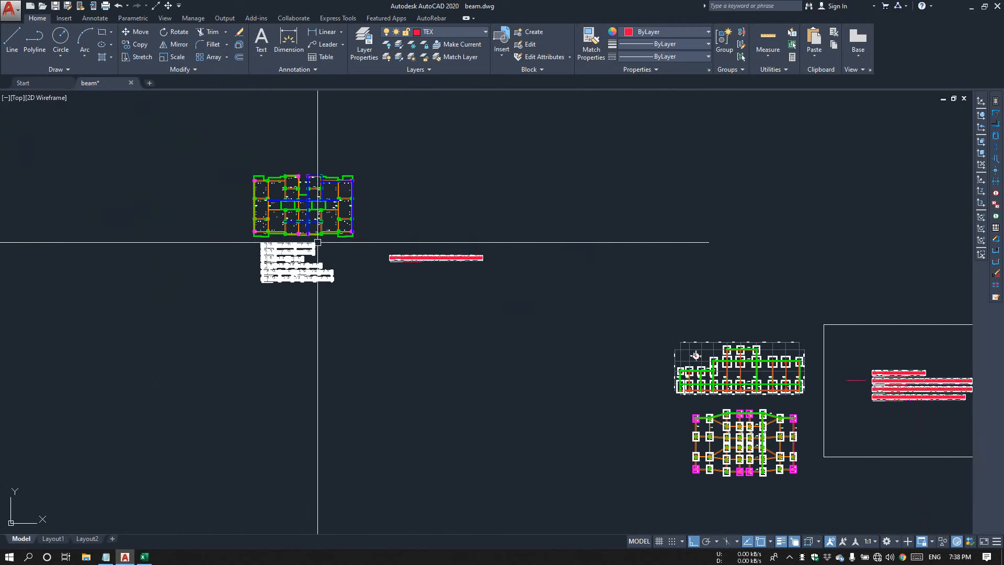
Draw a vertical line from 0,0 up between the upper floor plan and the RB long section.
scroll(343, 212, up, 2)
scroll(314, 238, down, 2)
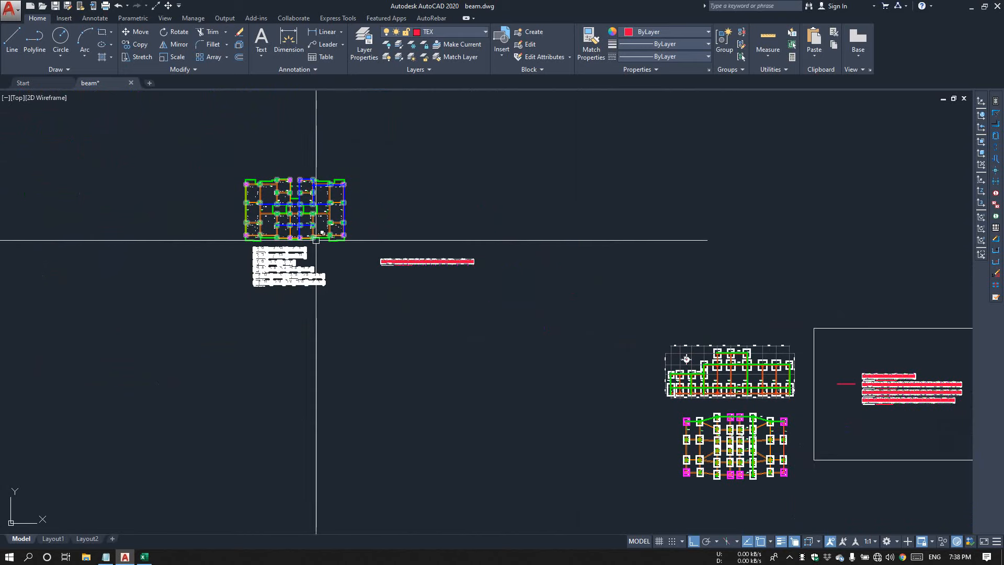
text(l)
key(Return)
text(0)
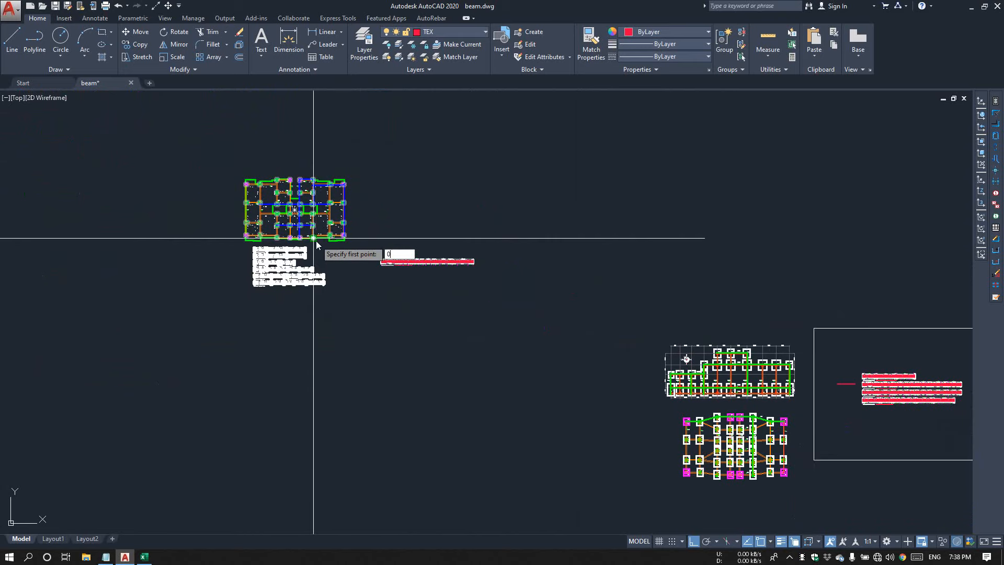
text(,0)
key(Return)
scroll(403, 152, down, 2)
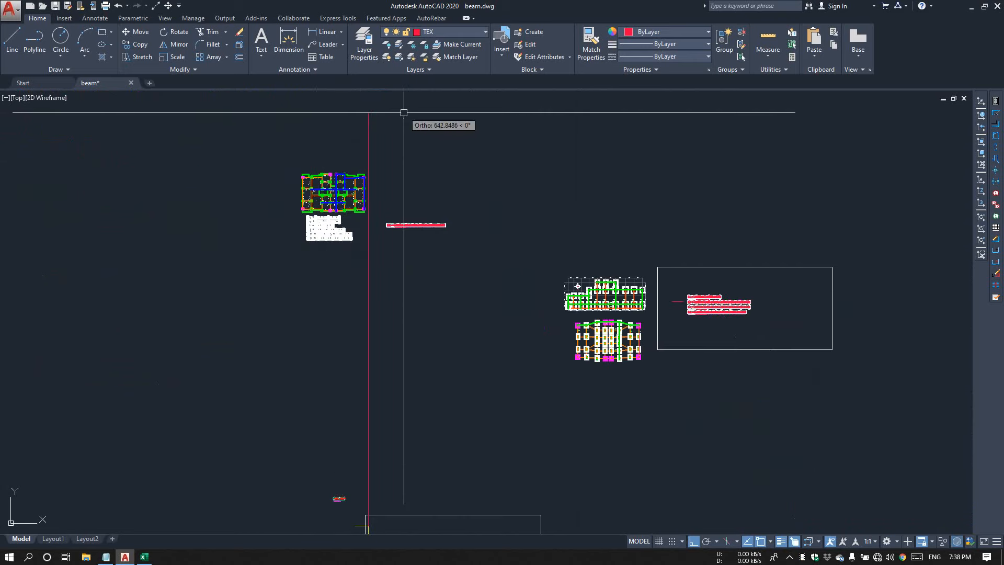
key(Escape)
Move the upper floor plan horizontally across the reference line, past the far end of the RB long section.
scroll(324, 165, up, 4)
click(213, 145)
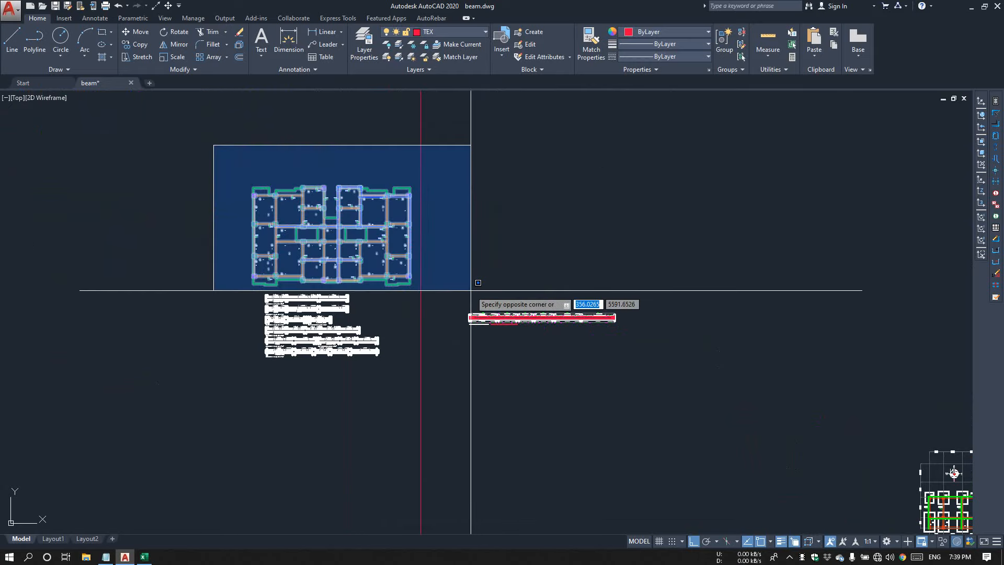
click(471, 290)
text(m)
key(Return)
click(339, 249)
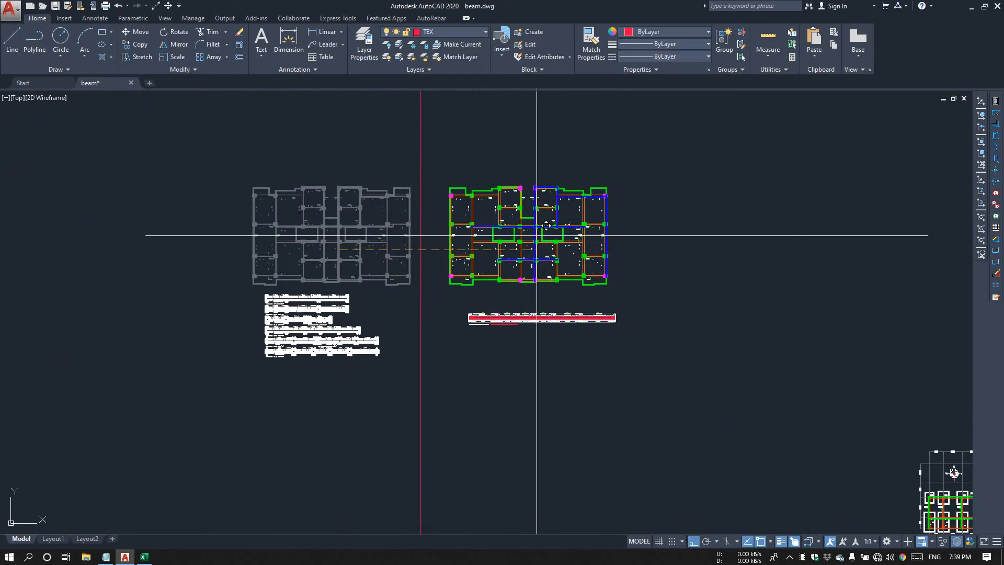
click(780, 262)
middle_drag(777, 290, 762, 289)
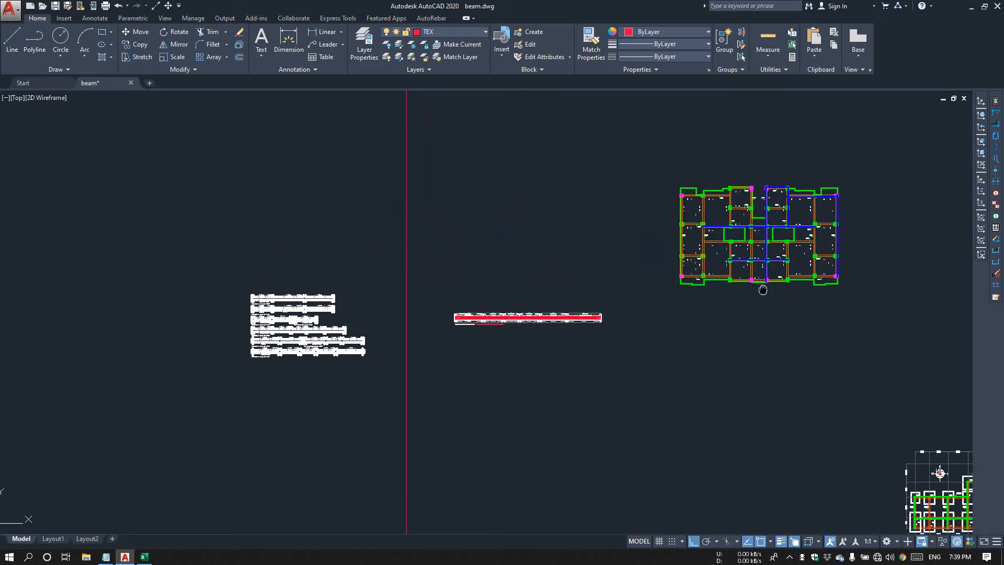
List the blue polyline along the plan's upper horizontal RB-07 beam line and copy all its vertex coordinates.
scroll(575, 209, up, 6)
click(493, 163)
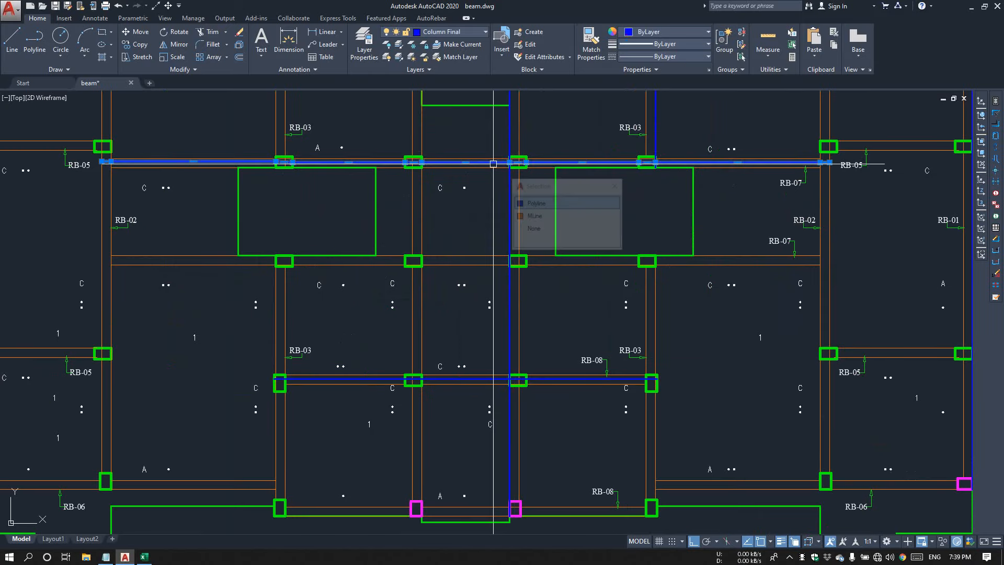
scroll(468, 217, down, 4)
text(li)
key(Return)
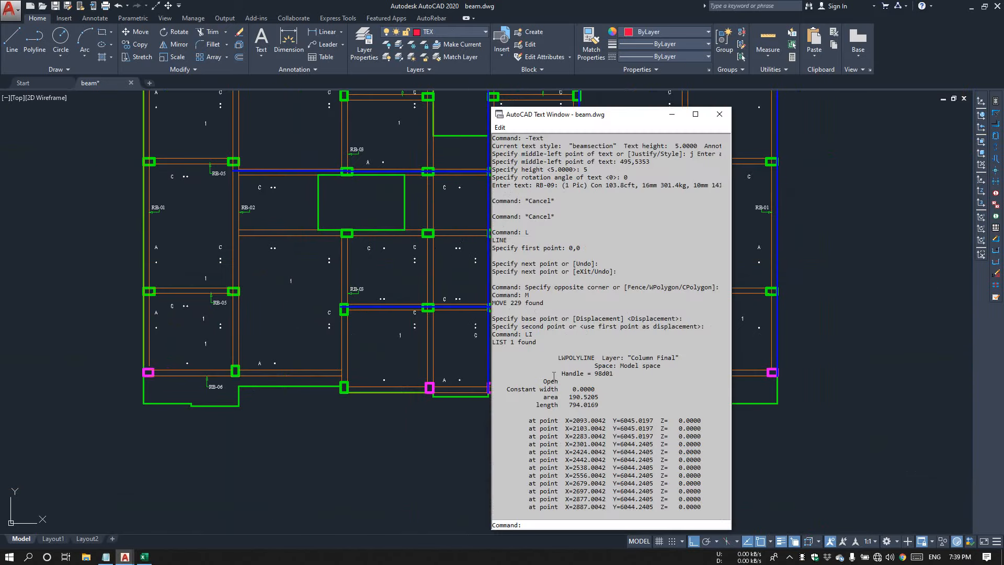
drag(531, 416, 701, 505)
click(591, 452)
drag(529, 421, 699, 499)
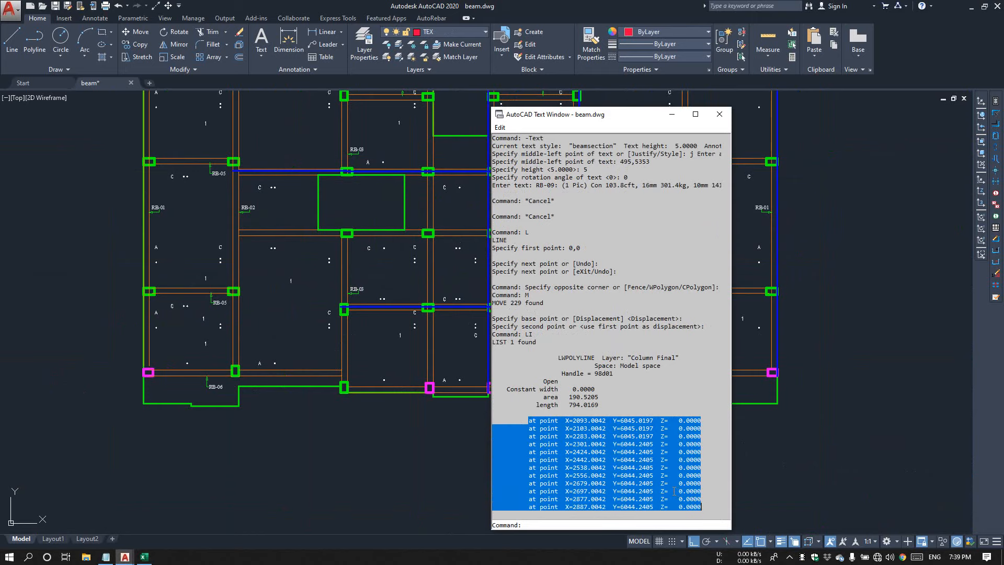
Generate the five-span RB-010 beam from the copied coordinates in Excel and paste its drawing commands into AutoCAD below the existing RB section.
click(402, 448)
scroll(484, 421, down, 6)
middle_drag(432, 410, 536, 320)
scroll(352, 394, up, 2)
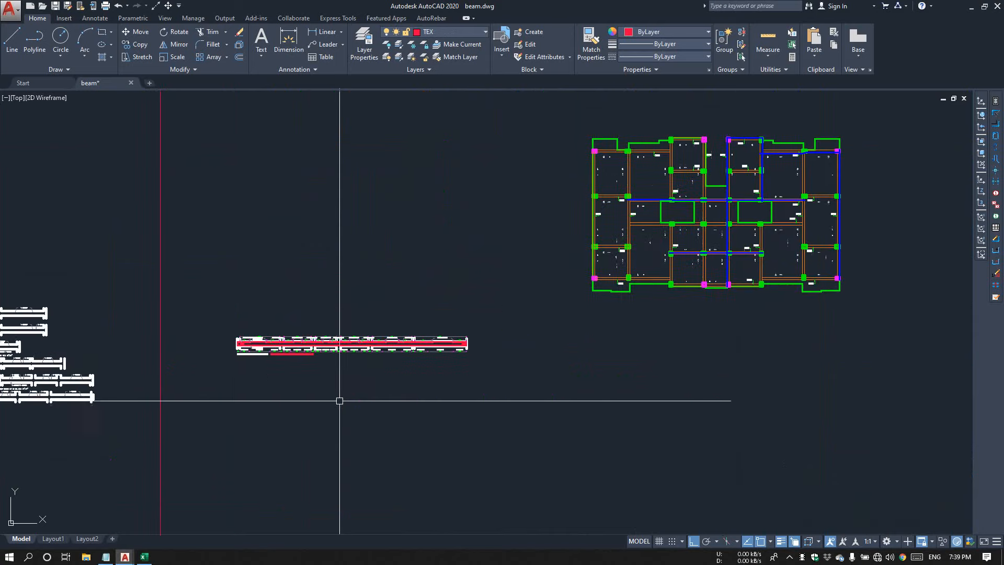
middle_drag(289, 463, 348, 353)
click(144, 556)
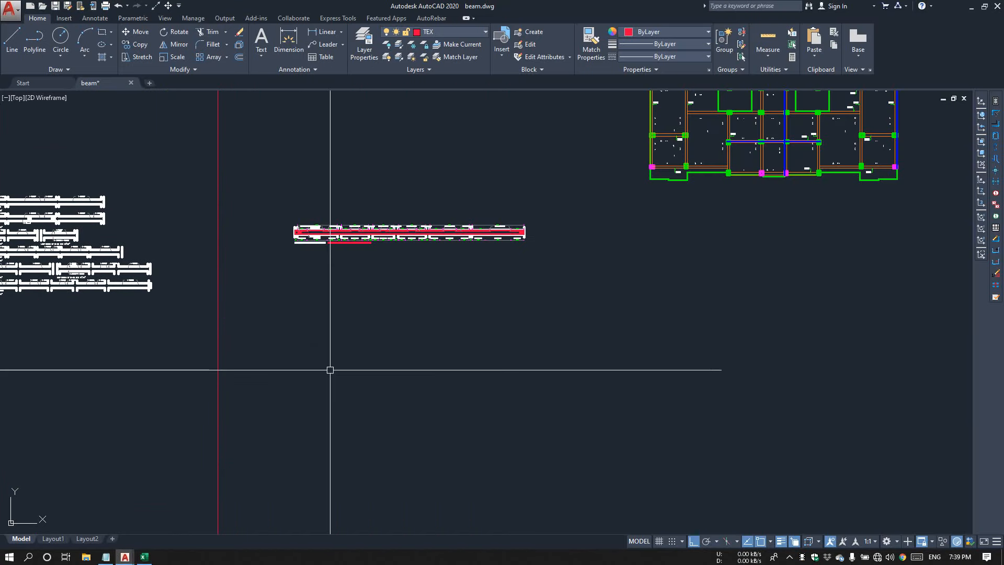
key(F2)
right_click(545, 523)
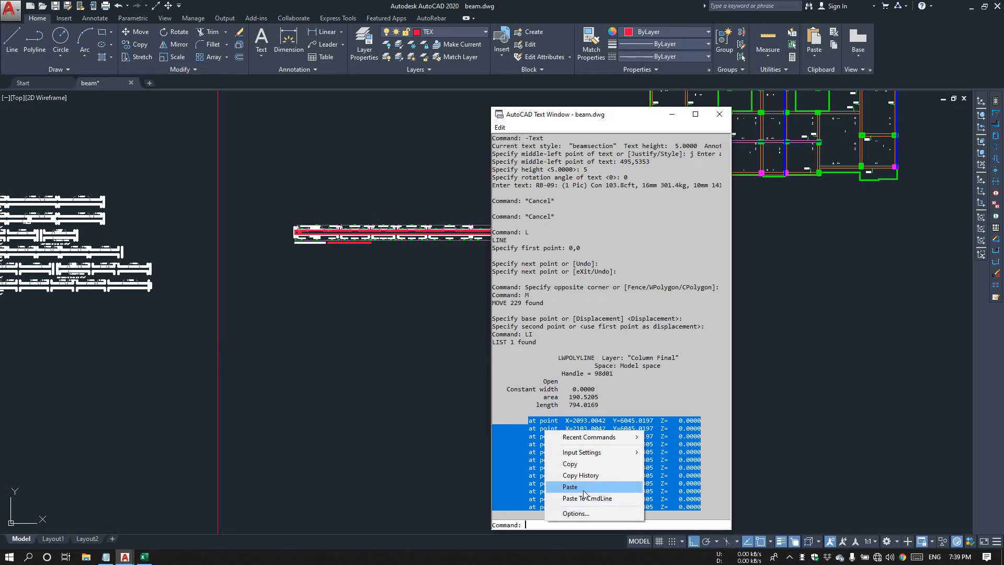
click(584, 490)
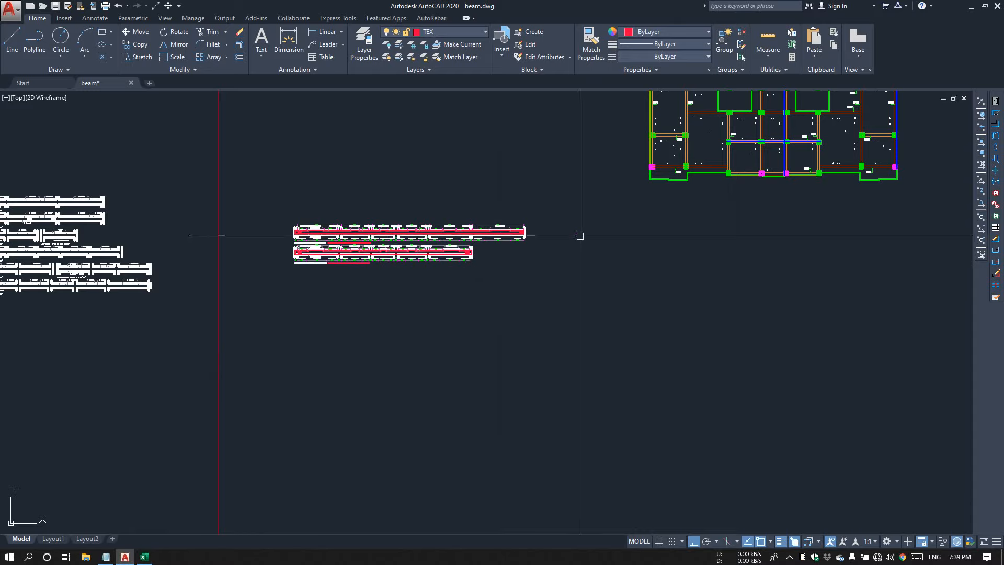
Delete the older six-span RB long section above the new RB-010 section.
scroll(518, 245, up, 8)
scroll(291, 241, down, 10)
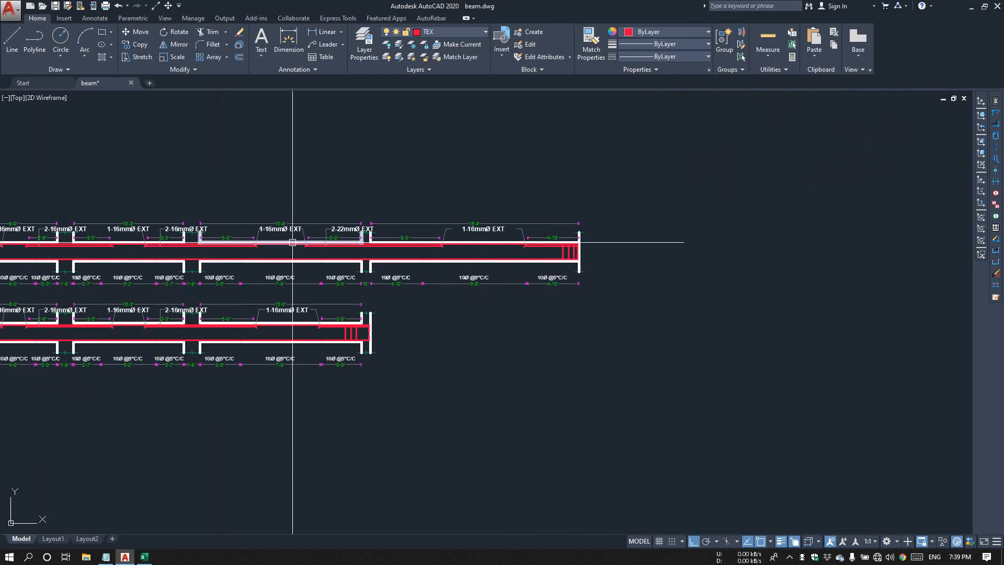
scroll(358, 235, up, 2)
scroll(195, 213, down, 2)
click(73, 206)
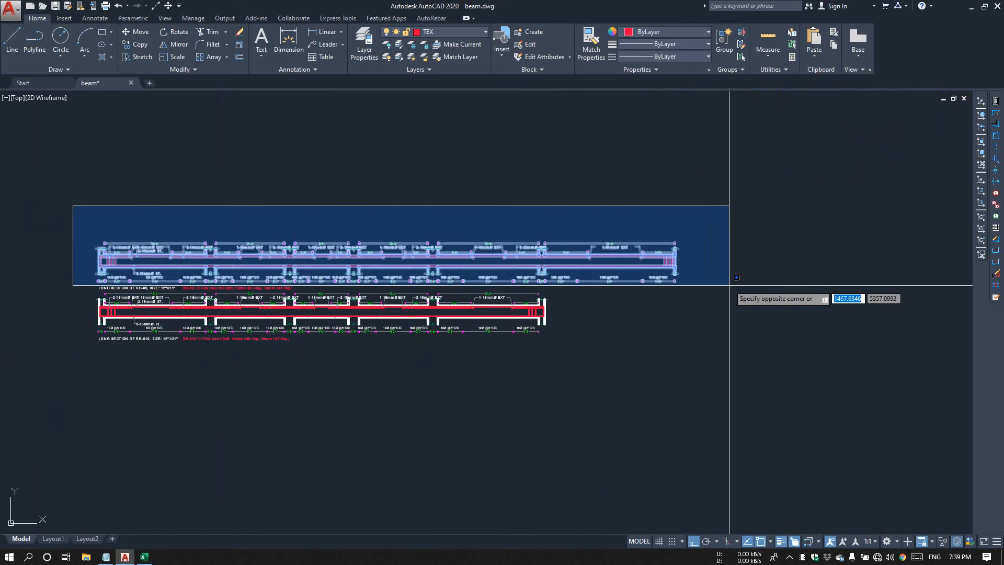
click(723, 289)
key(Delete)
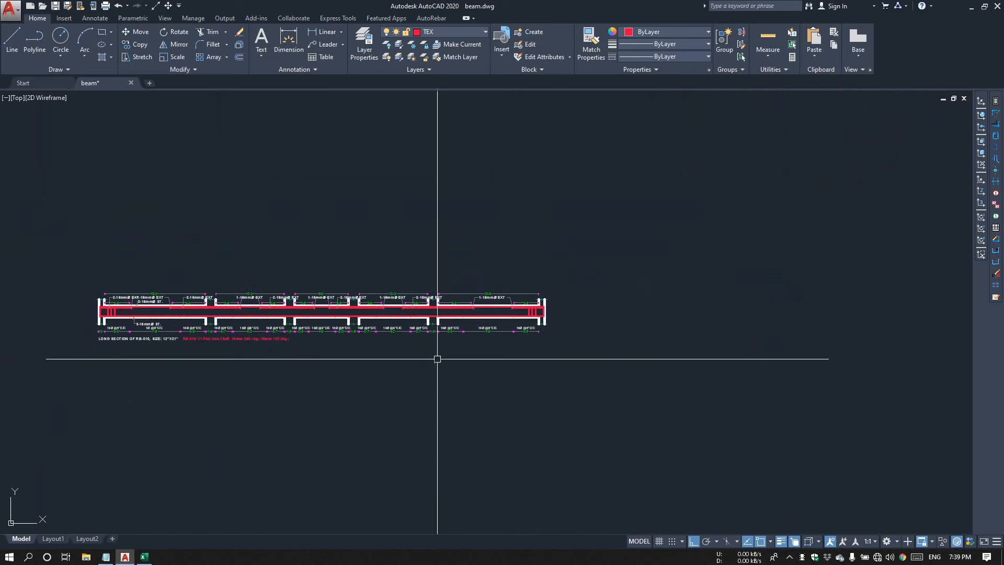
Examine the RB-010 long section's span dimensions, extra bars, stirrup spacing and estimate text along its full length.
scroll(482, 336, up, 5)
scroll(748, 314, down, 3)
scroll(42, 269, up, 4)
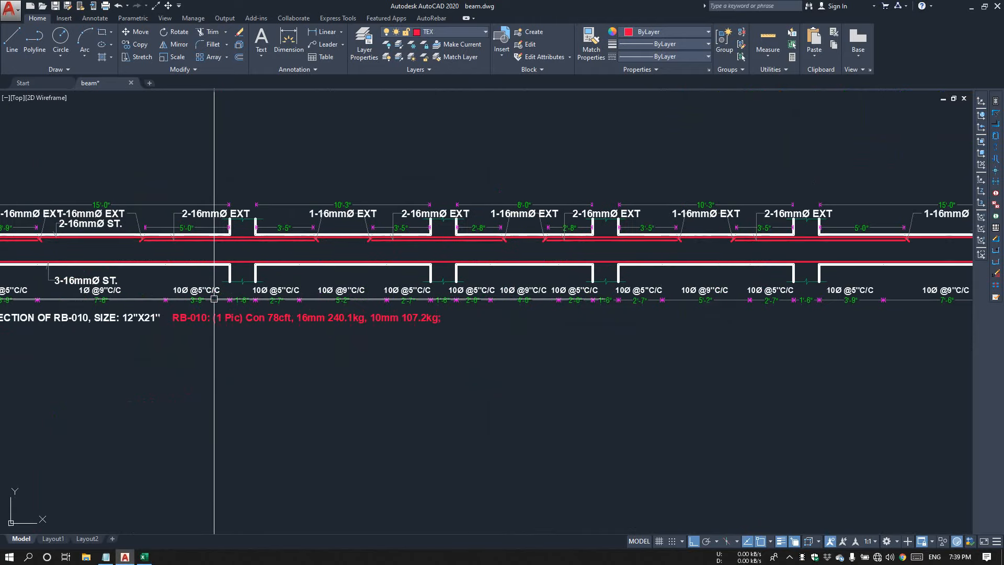
mouse_move(477, 284)
middle_down()
mouse_move(540, 292)
mouse_move(475, 287)
mouse_move(516, 283)
mouse_move(429, 288)
middle_up()
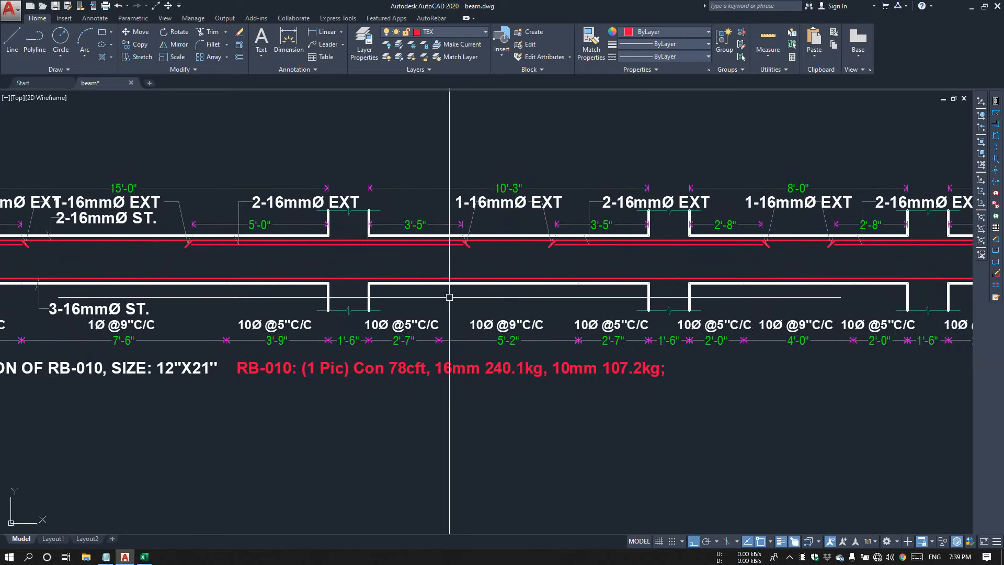
mouse_move(811, 437)
middle_down()
mouse_move(715, 429)
mouse_move(347, 448)
middle_up()
scroll(624, 337, down, 2)
scroll(623, 337, down, 3)
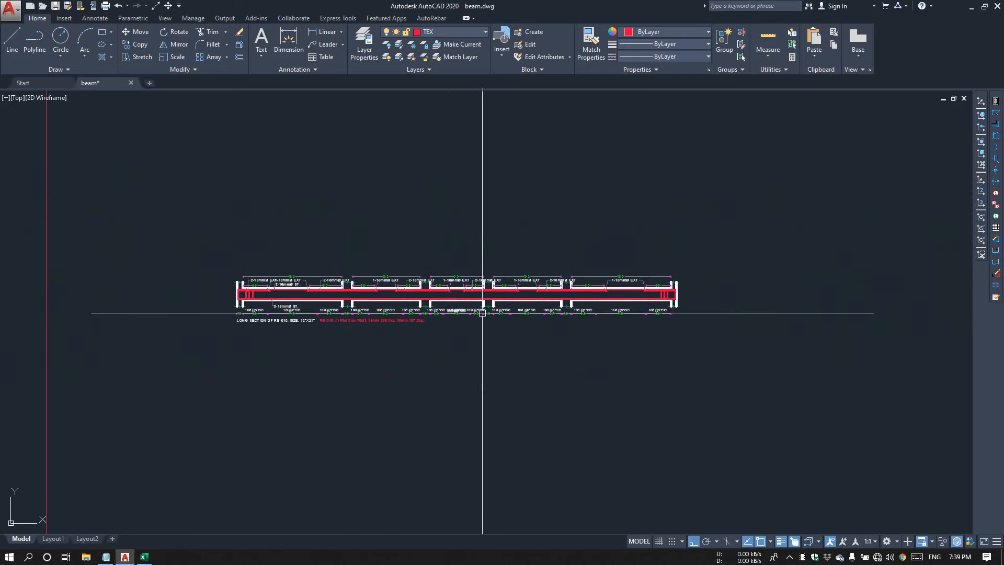
middle_drag(448, 309, 392, 343)
scroll(428, 324, up, 1)
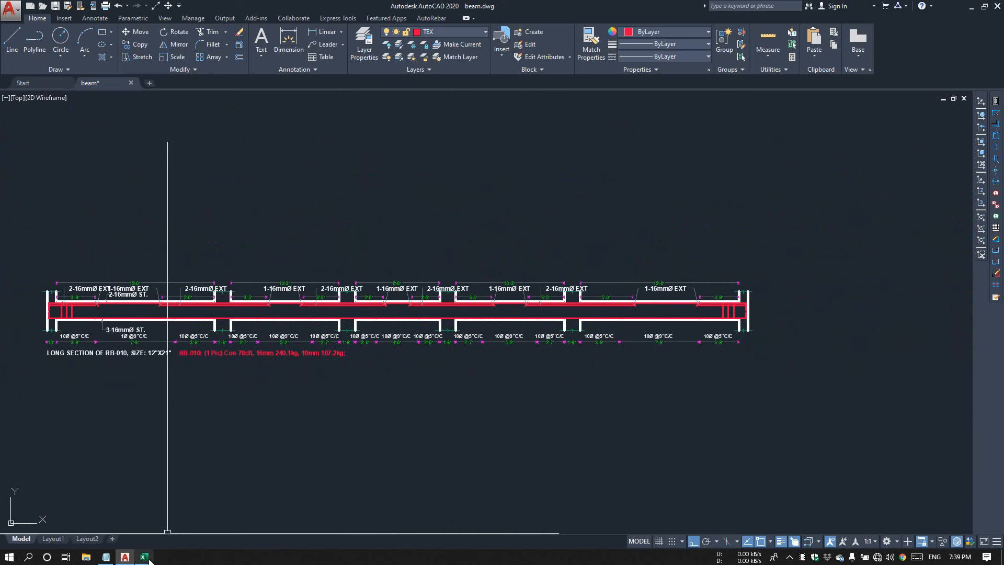
Switch to Excel and maximize the beam workbook window on the BeamDrawing sheet.
click(145, 557)
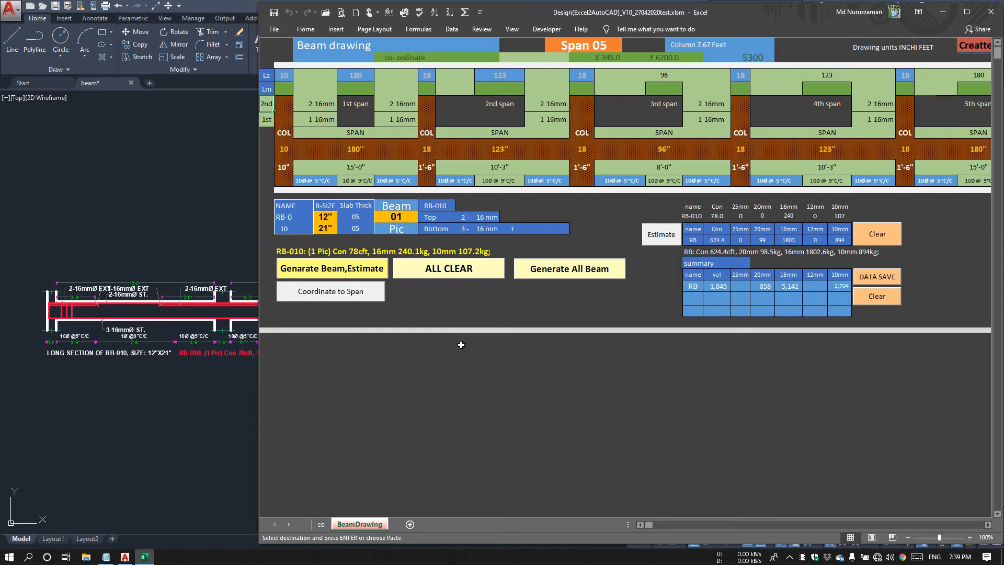
double_click(815, 19)
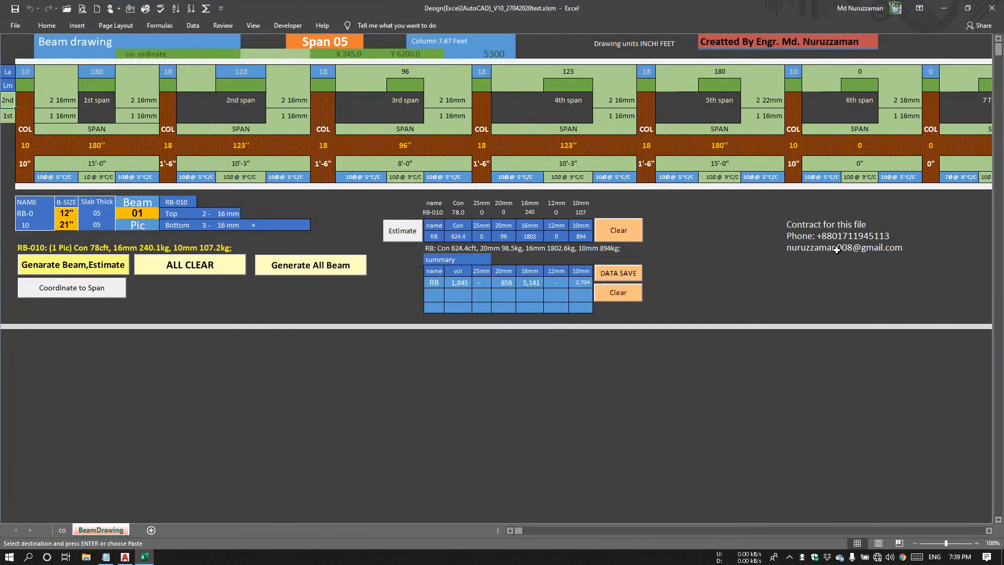